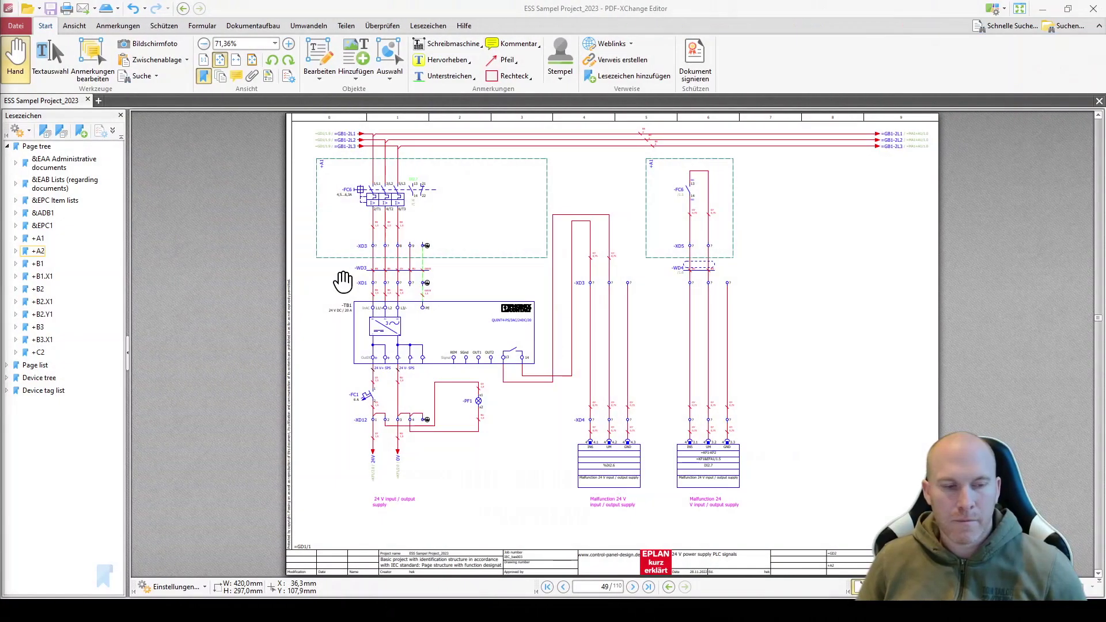
# Jump to the title page, then expand +A1 in the bookmarks and go to 1 Parts list.
pyautogui.click(32, 148)
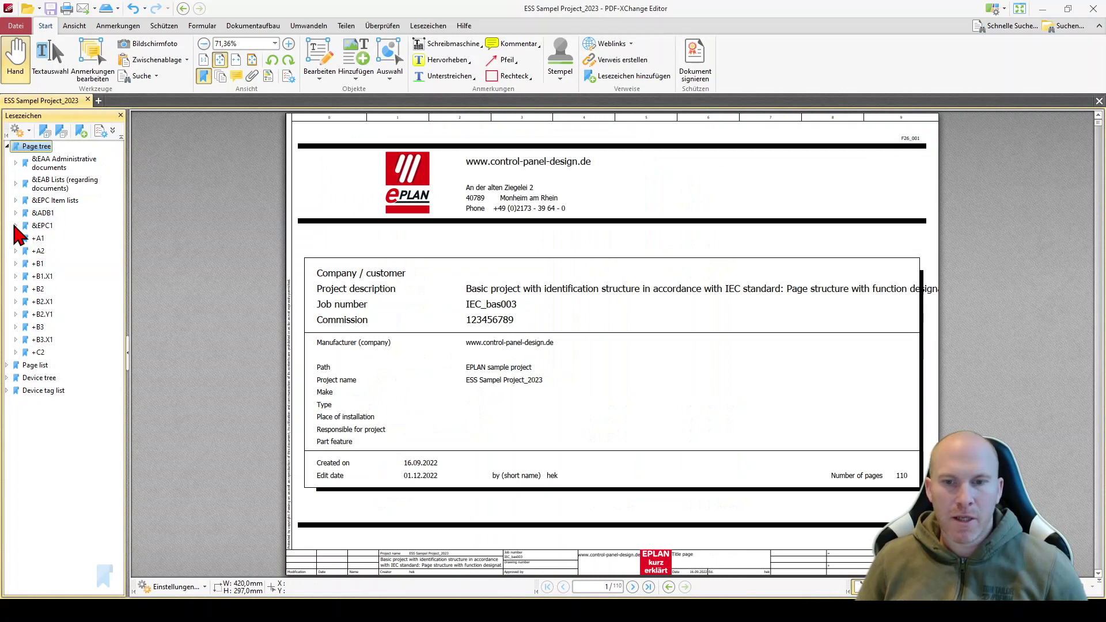
pyautogui.hotkey('alt', 'Tab')
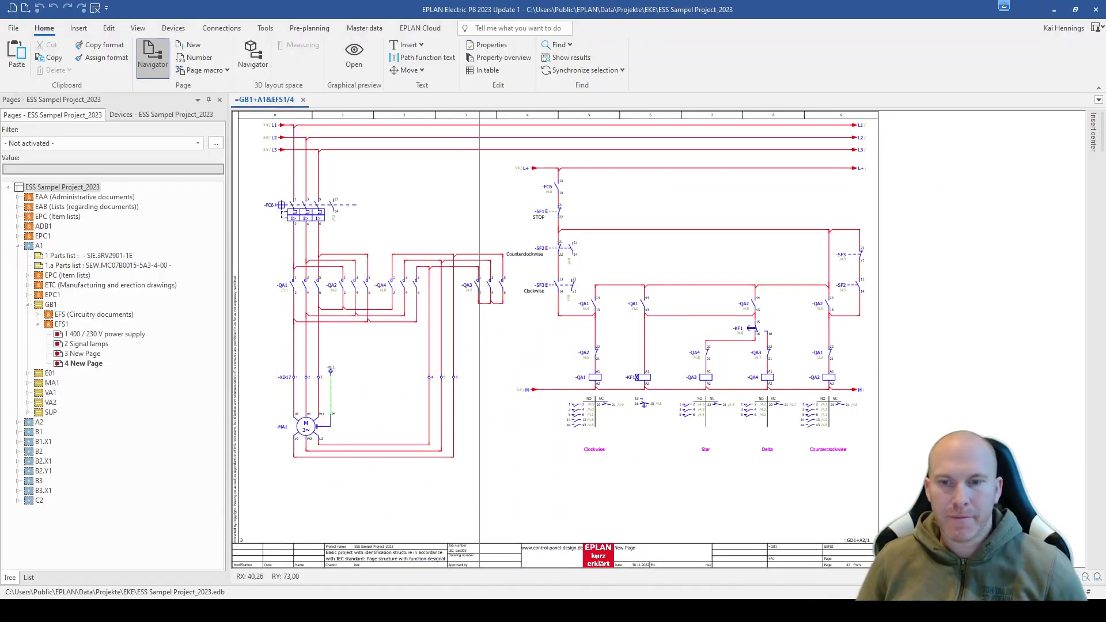
pyautogui.hotkey('alt', 'Tab')
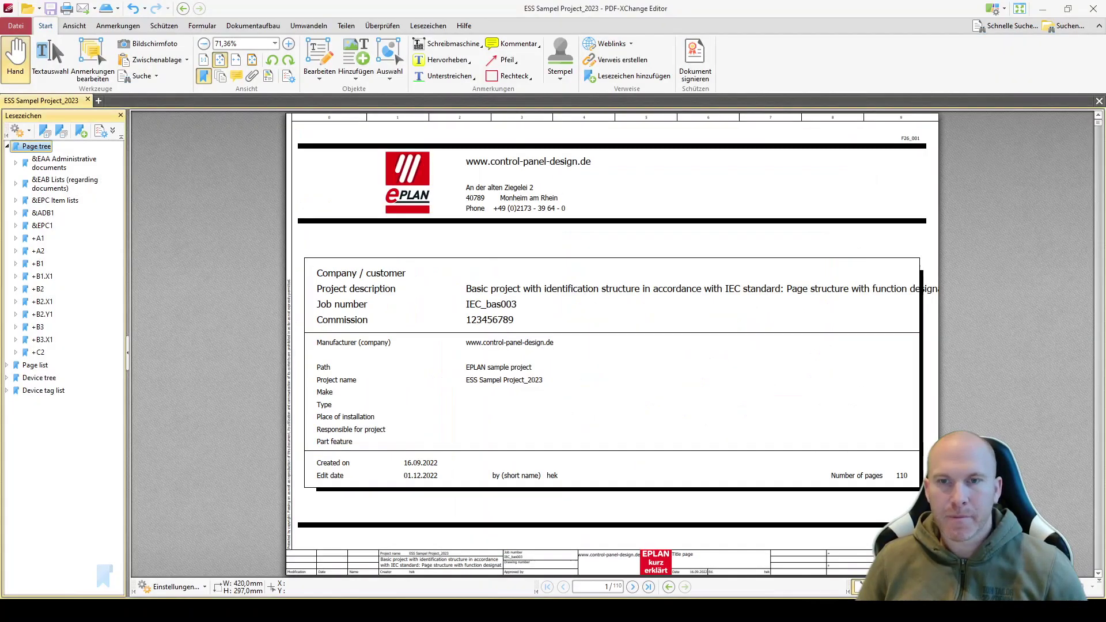
pyautogui.click(15, 238)
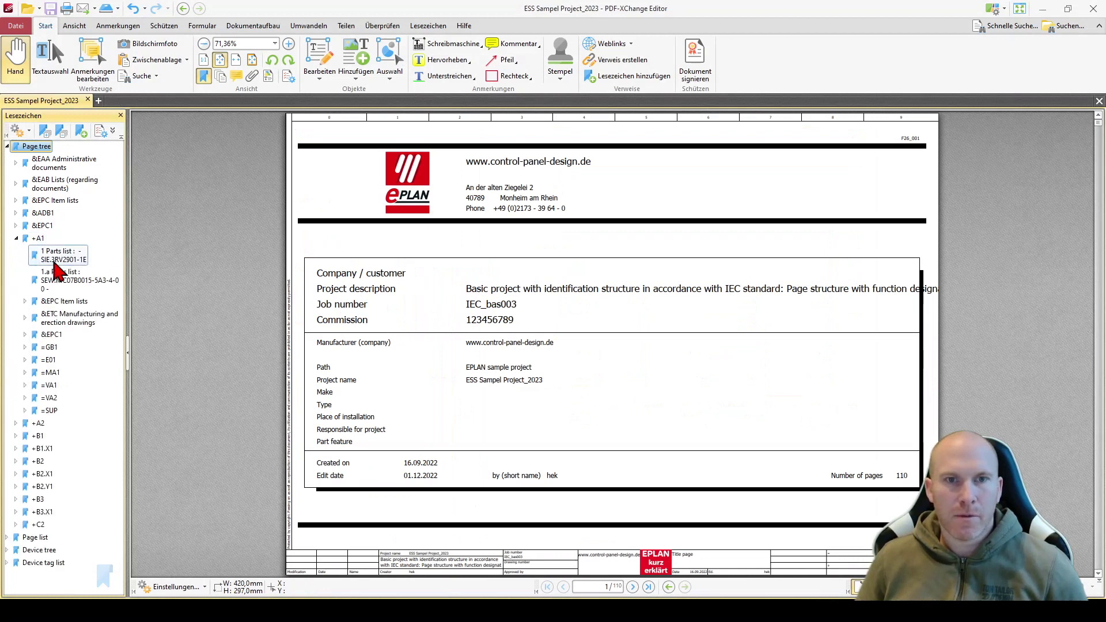
pyautogui.click(56, 255)
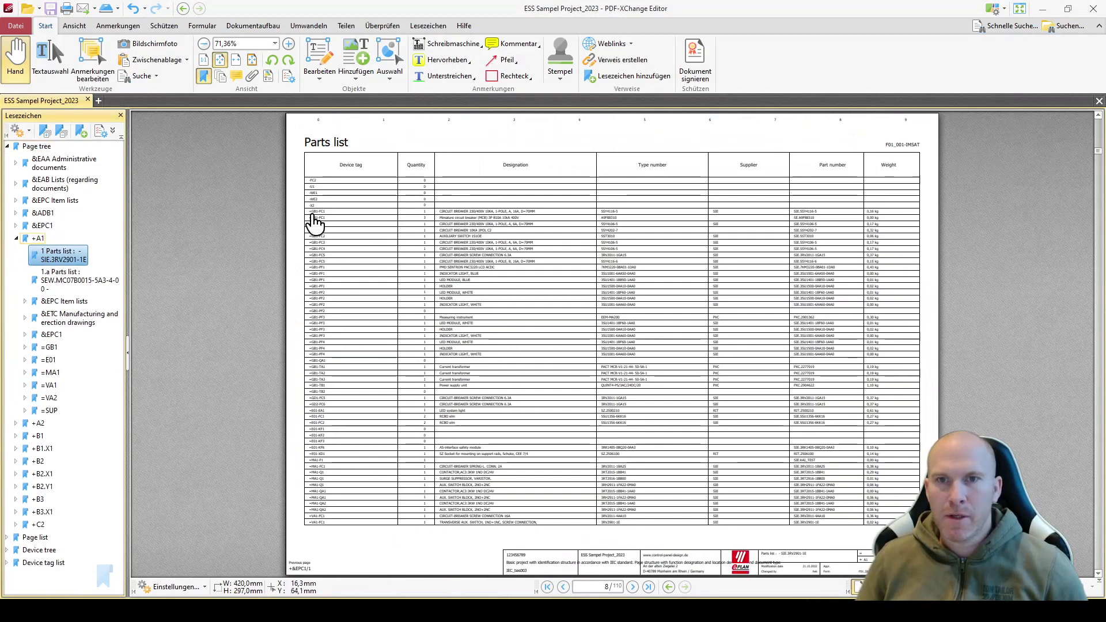
# Follow the -GB1-FC1, -FC6, Clockwise and =GB1 cross-references through to page 45.
pyautogui.click(318, 221)
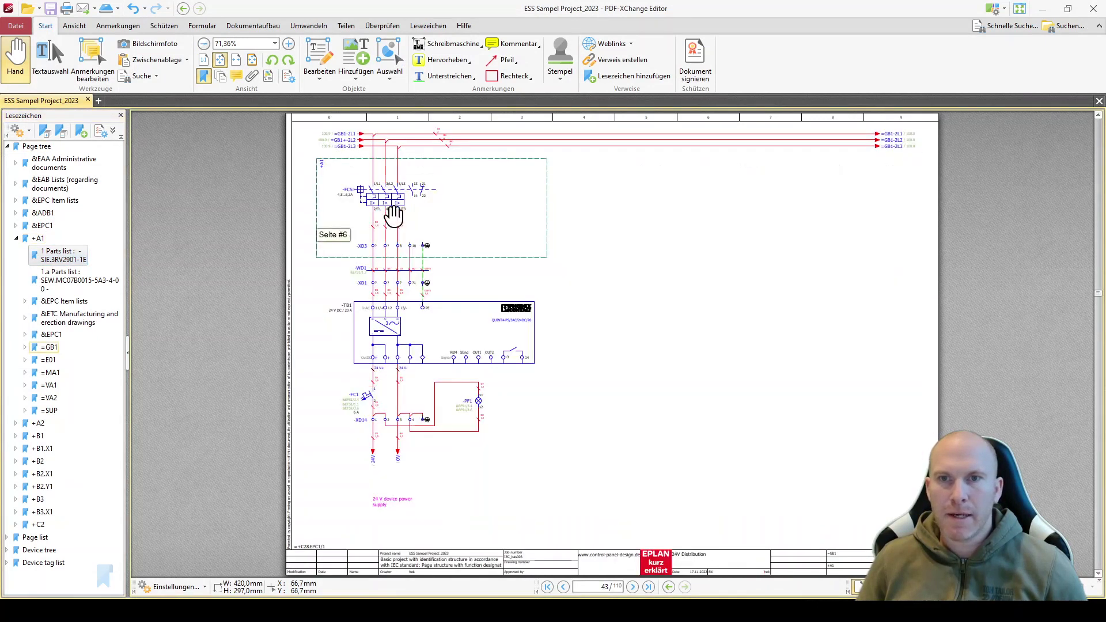
pyautogui.scroll(-4, 393, 215)
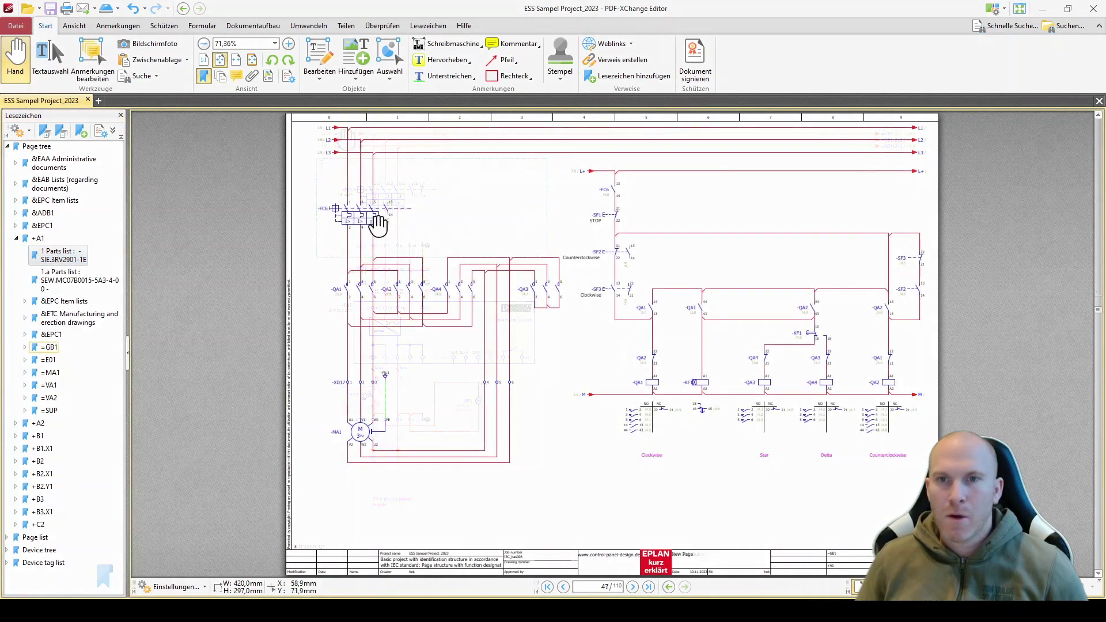
pyautogui.click(391, 227)
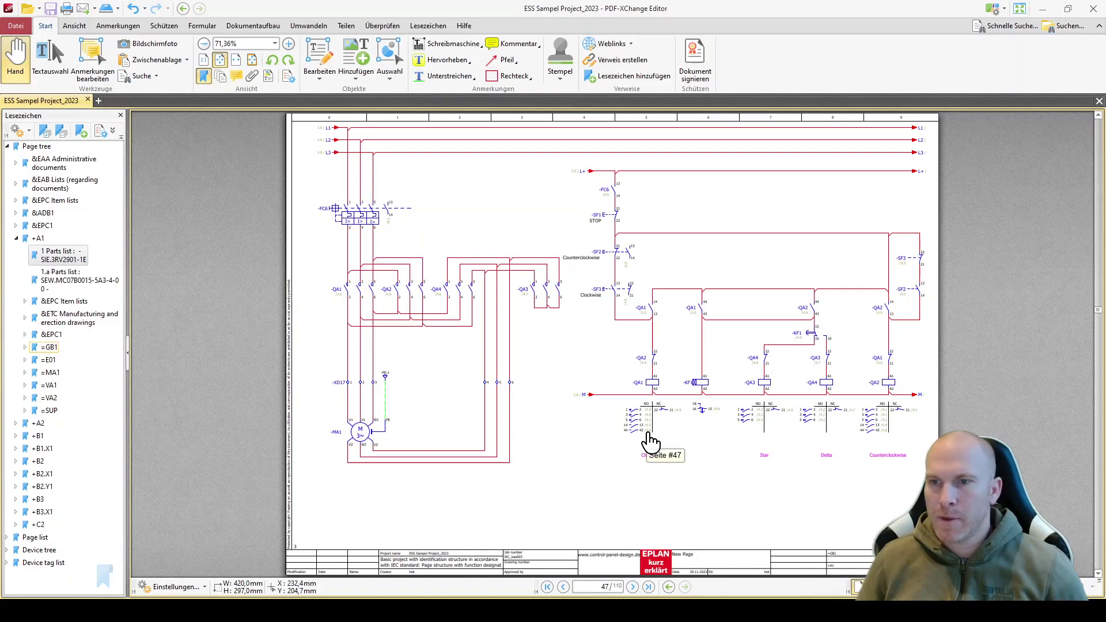
pyautogui.click(649, 431)
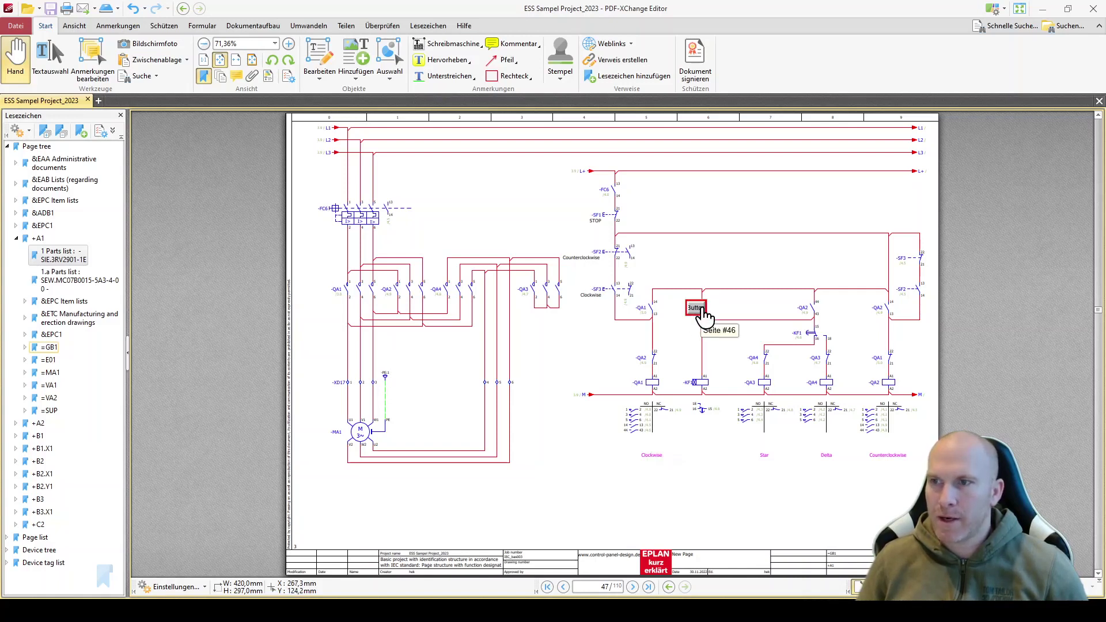
pyautogui.scroll(-2, 522, 502)
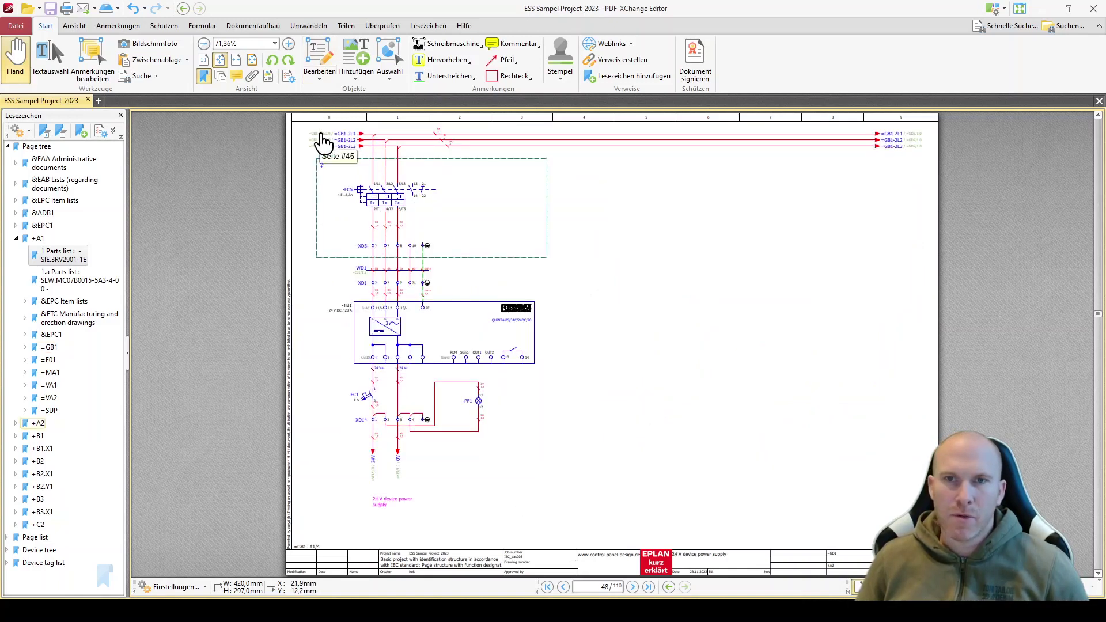
pyautogui.click(322, 140)
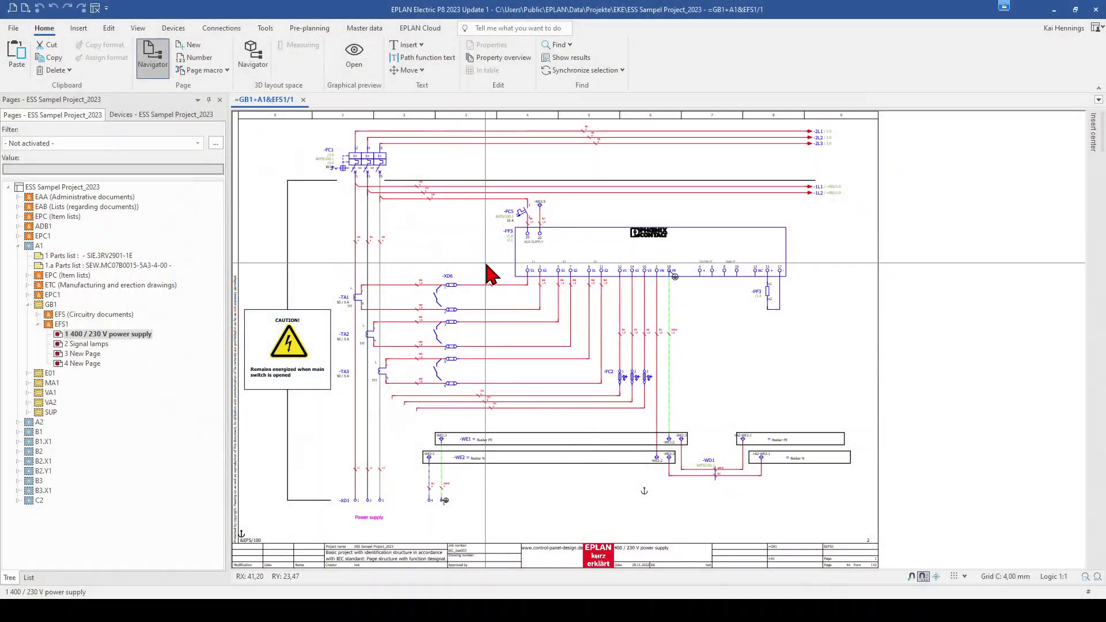
# Select the ESS Sampel Project_2023 root and start a PDF export via File > Export.
pyautogui.click(8, 186)
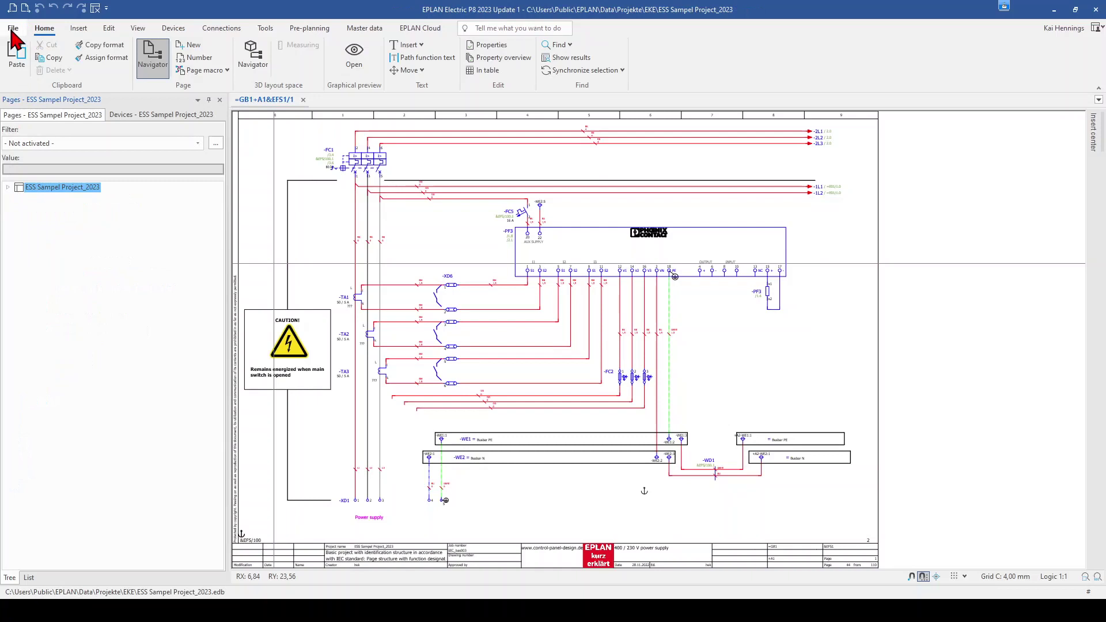
pyautogui.click(11, 33)
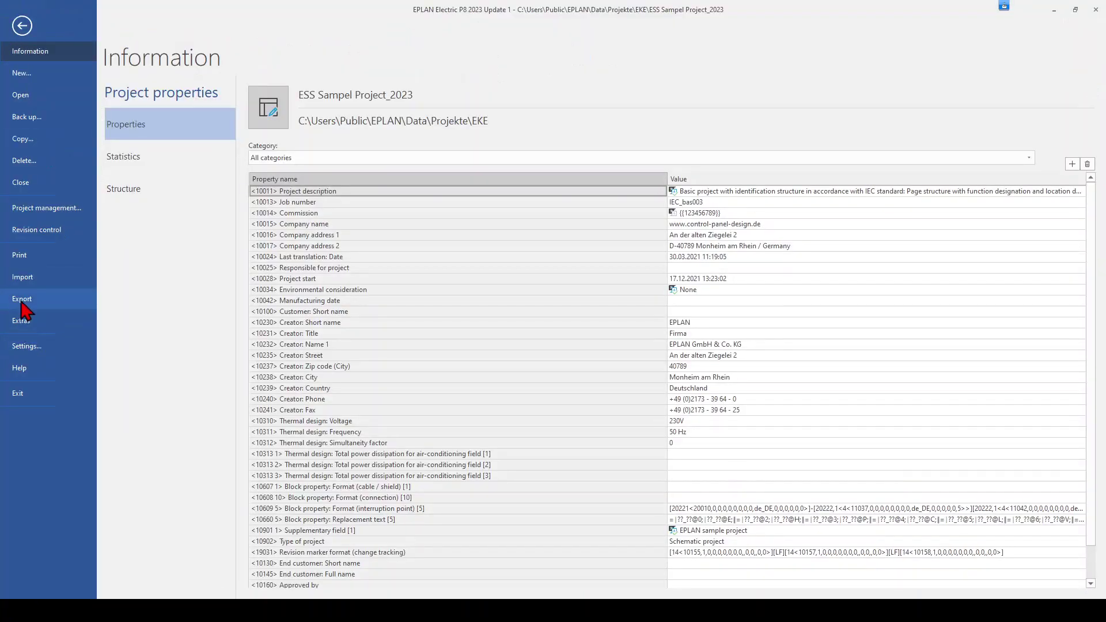
pyautogui.click(21, 302)
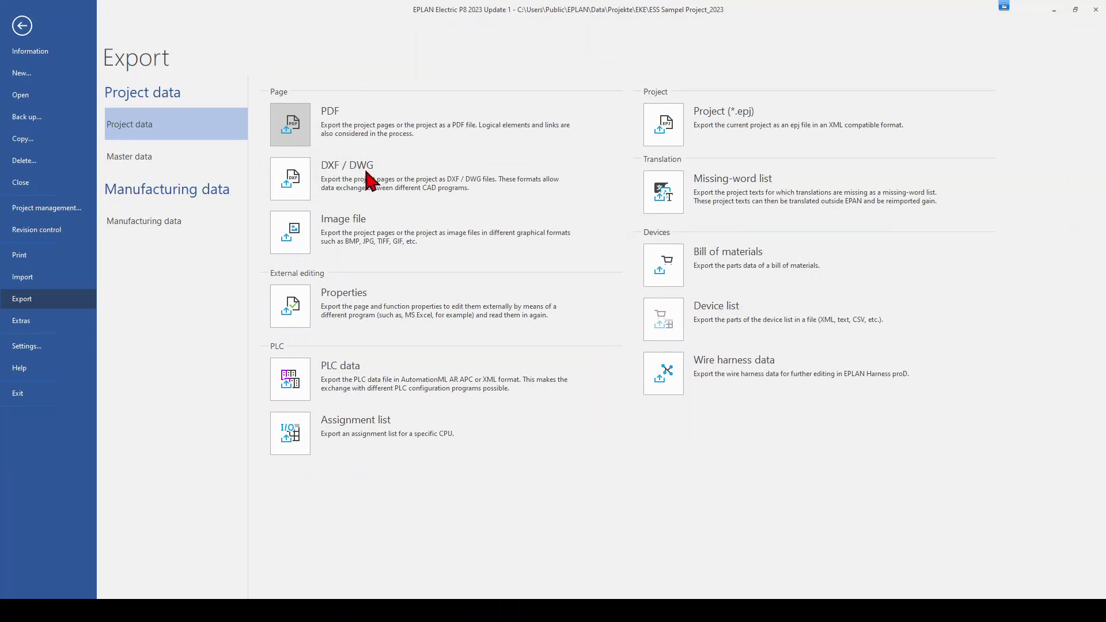
pyautogui.click(299, 133)
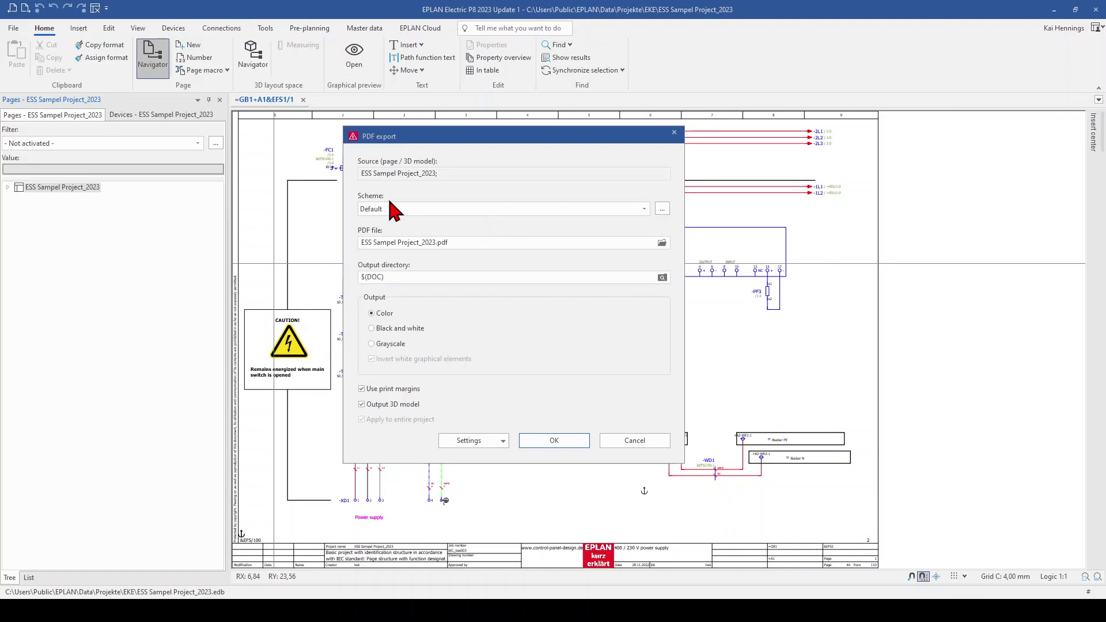
# Add a new PDF export scheme called MyPDFExport in the scheme settings.
pyautogui.click(663, 208)
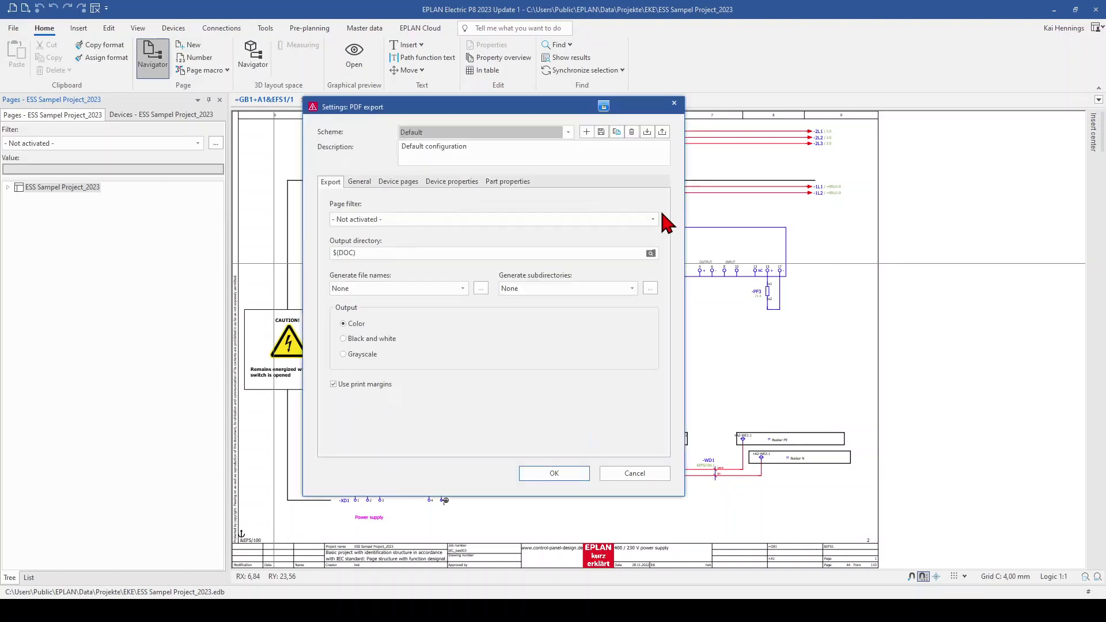
pyautogui.click(586, 133)
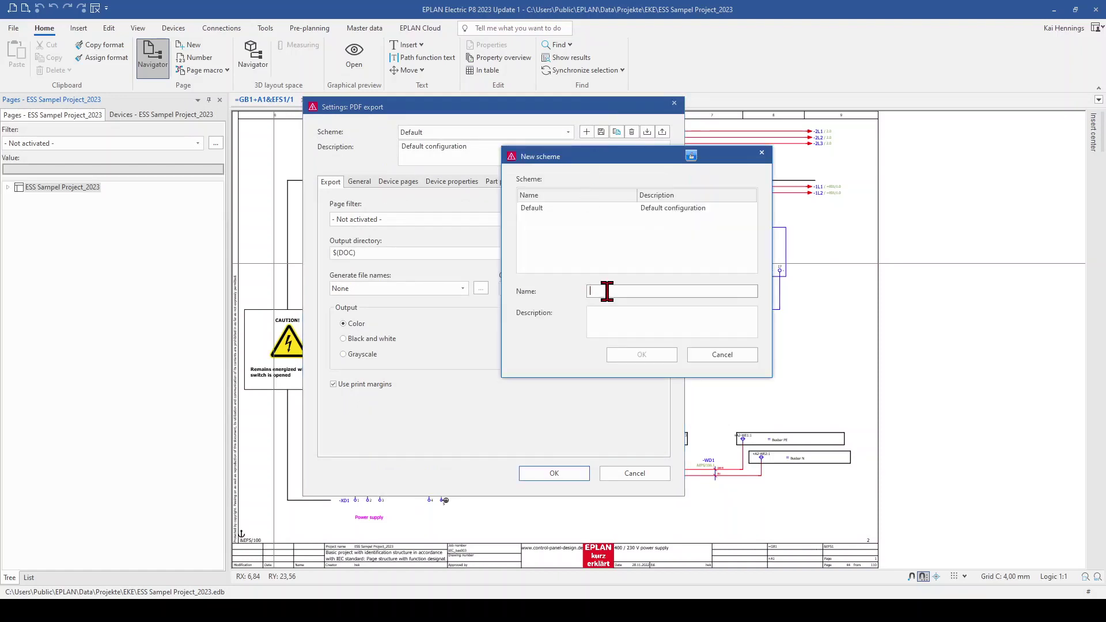
pyautogui.write('MyPDFExport')
pyautogui.click(641, 353)
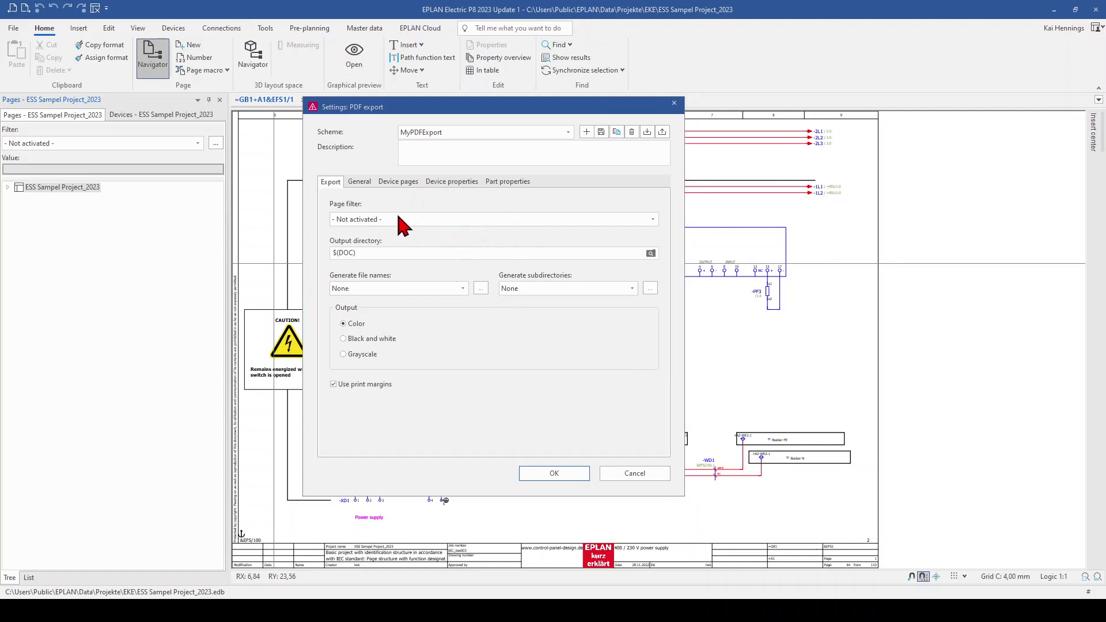
pyautogui.click(652, 218)
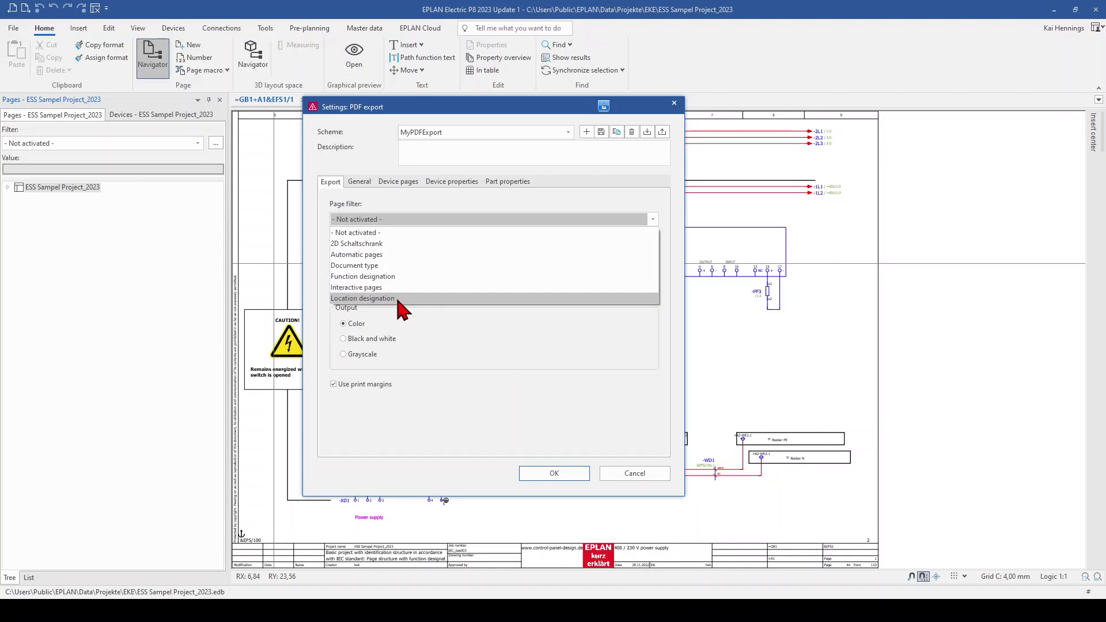
pyautogui.click(368, 298)
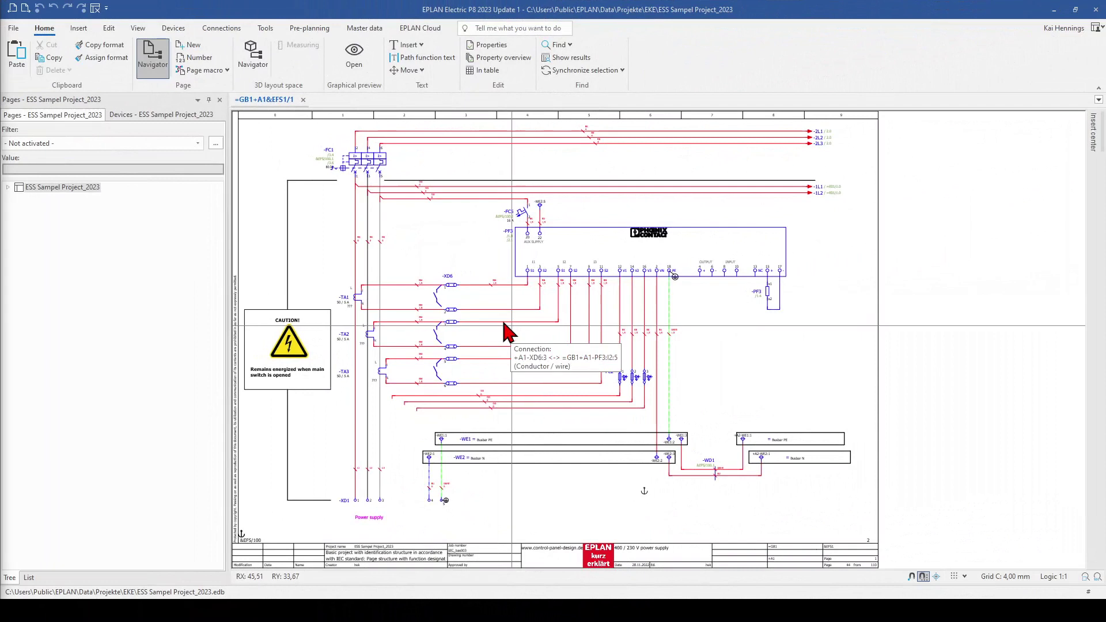
pyautogui.click(198, 143)
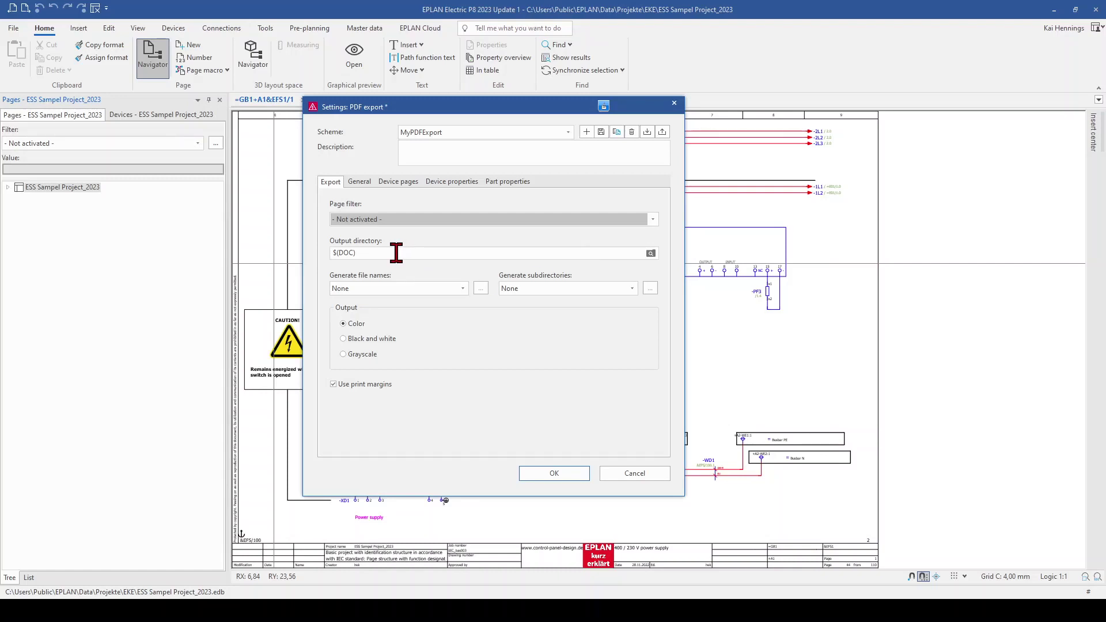
pyautogui.click(377, 252)
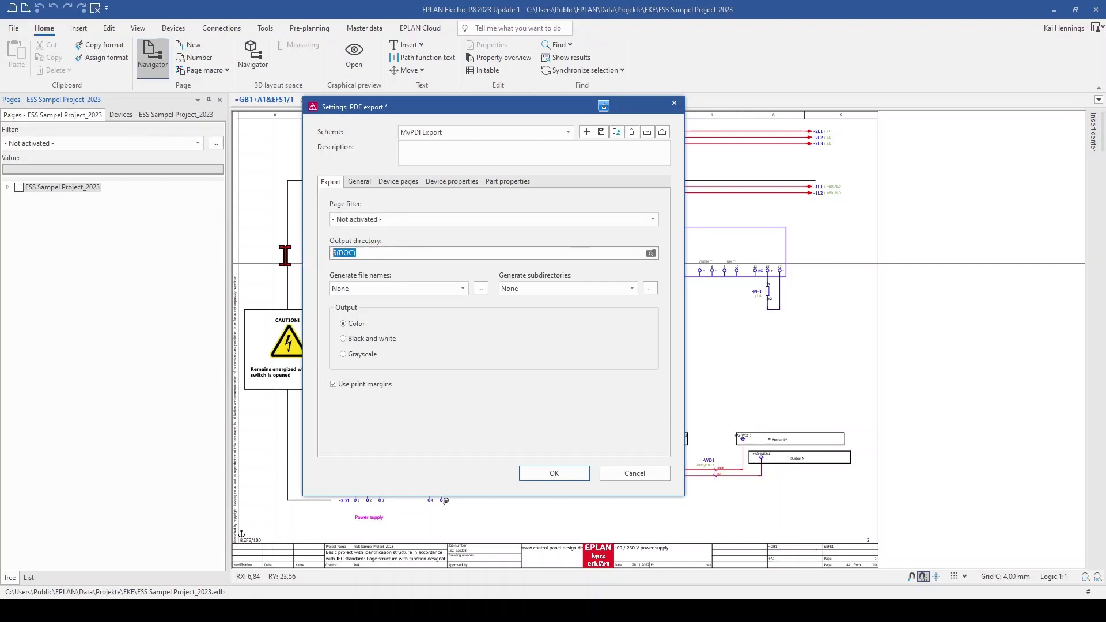
pyautogui.rightClick(350, 254)
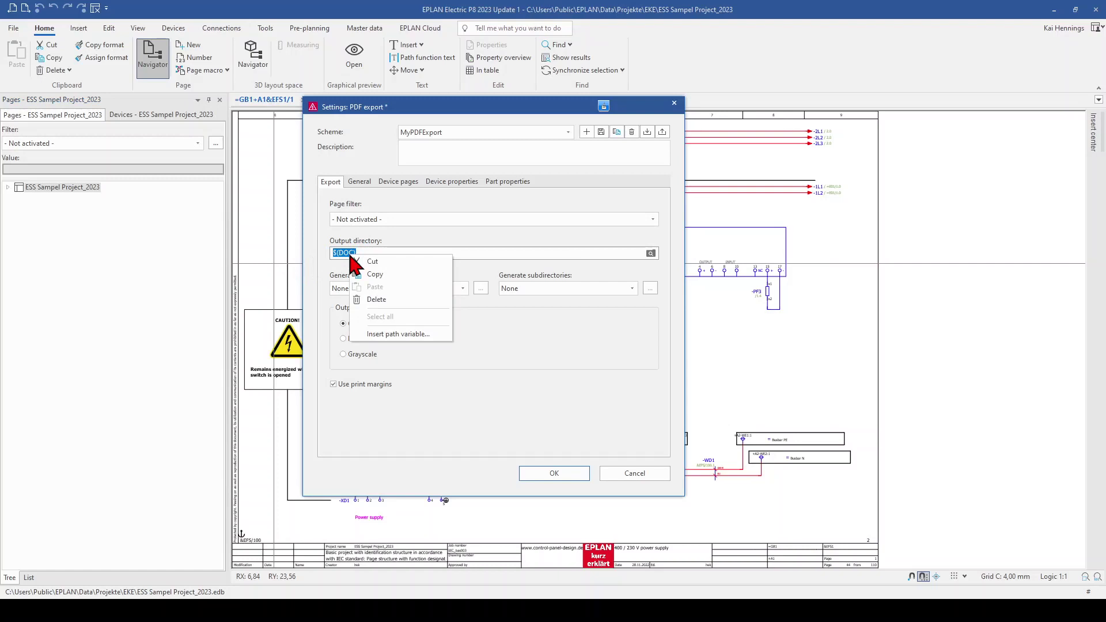
pyautogui.click(384, 334)
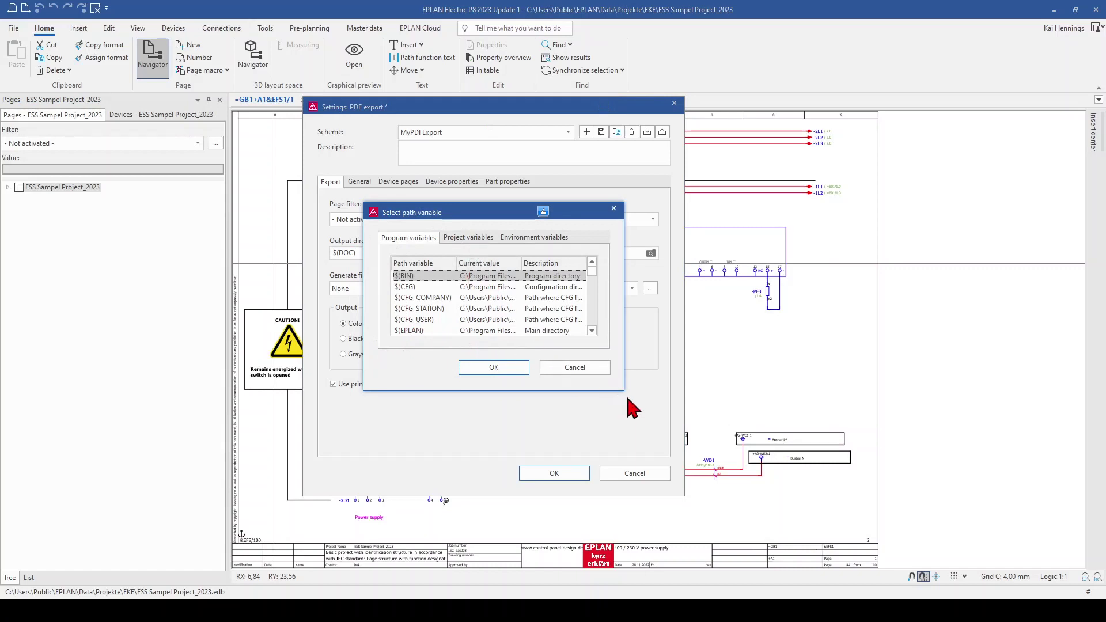
pyautogui.moveTo(620, 389); pyautogui.dragTo(746, 486)
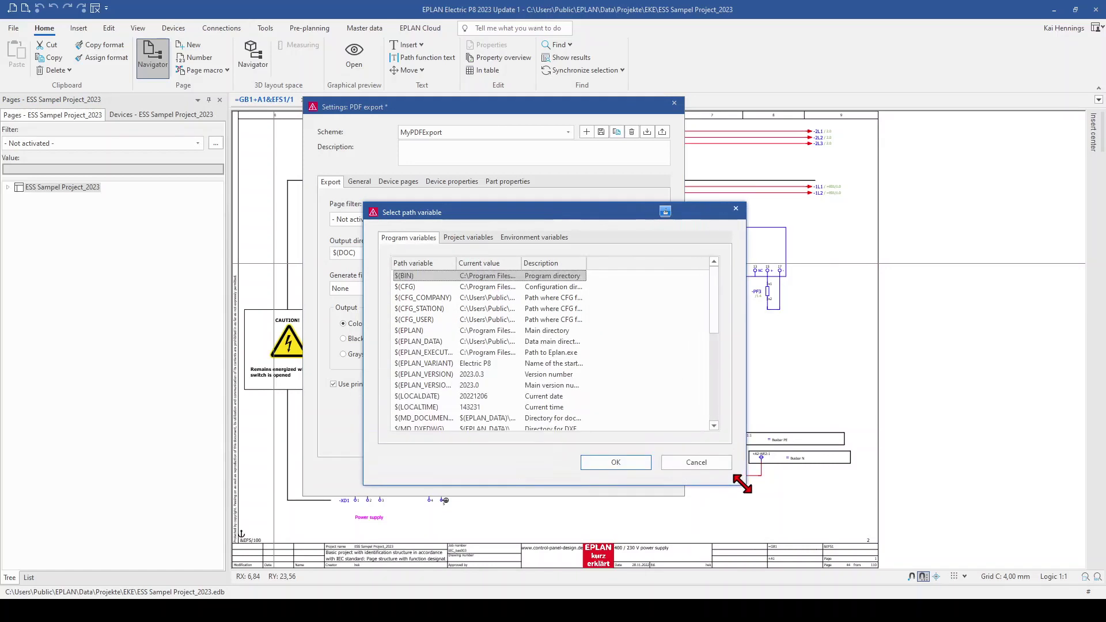
pyautogui.click(462, 240)
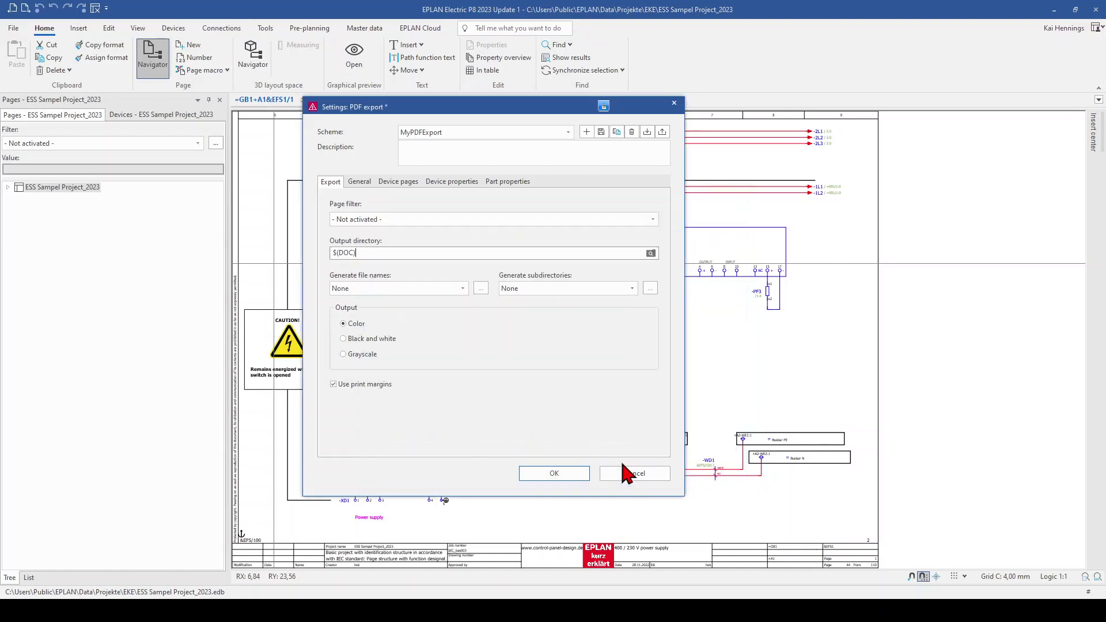
pyautogui.click(367, 288)
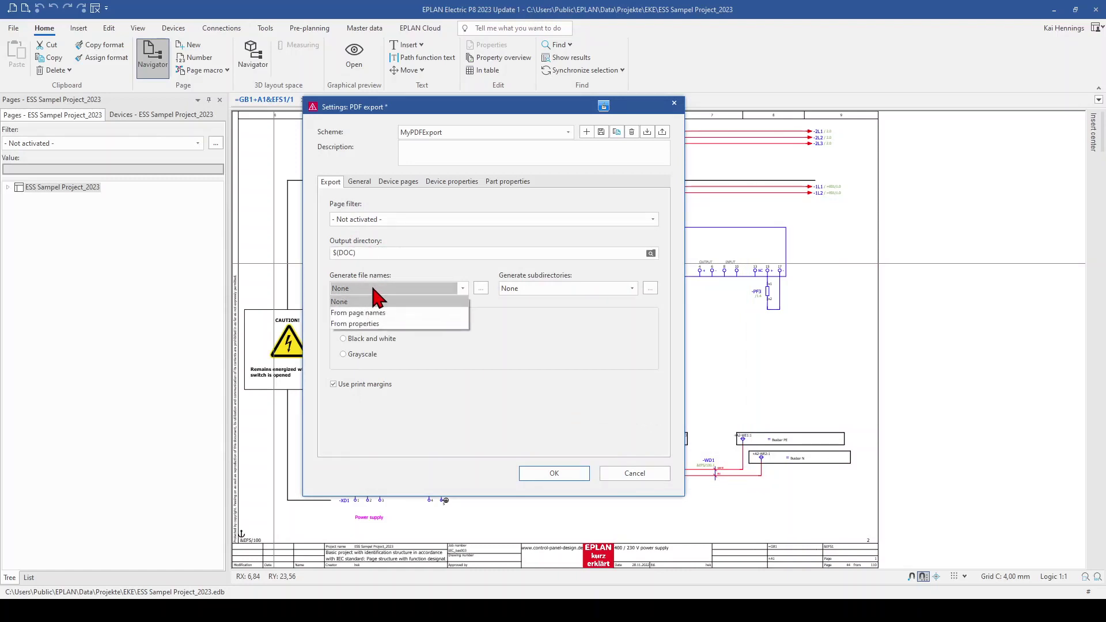
# Switch Generate file names to 'From properties' and open its Format: Property dialog.
pyautogui.click(372, 288)
pyautogui.click(372, 288)
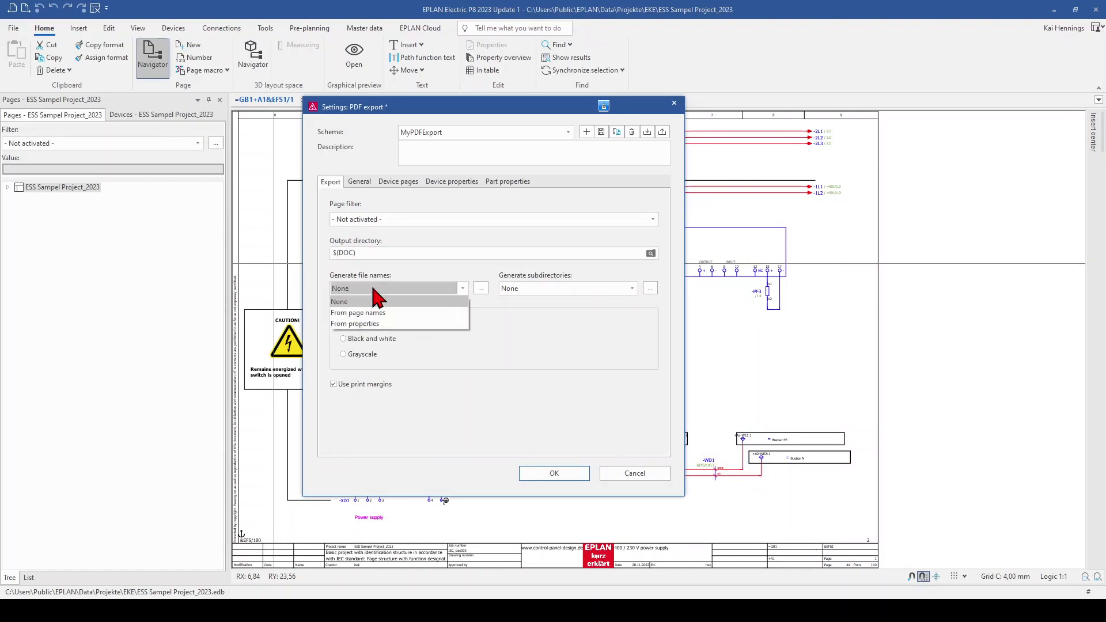
pyautogui.click(369, 324)
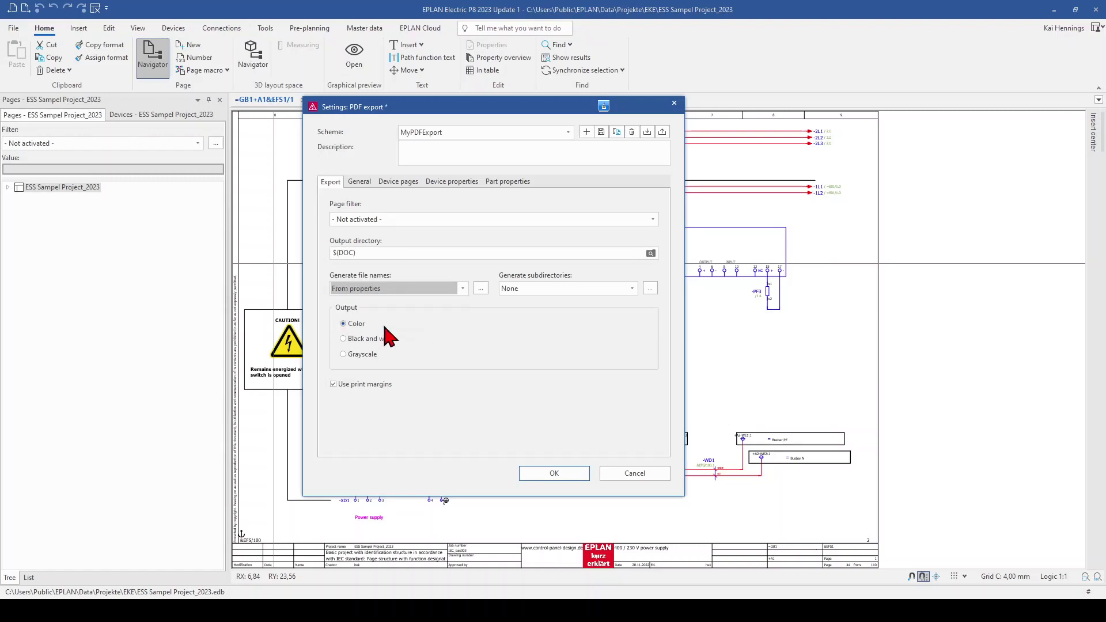
pyautogui.click(480, 288)
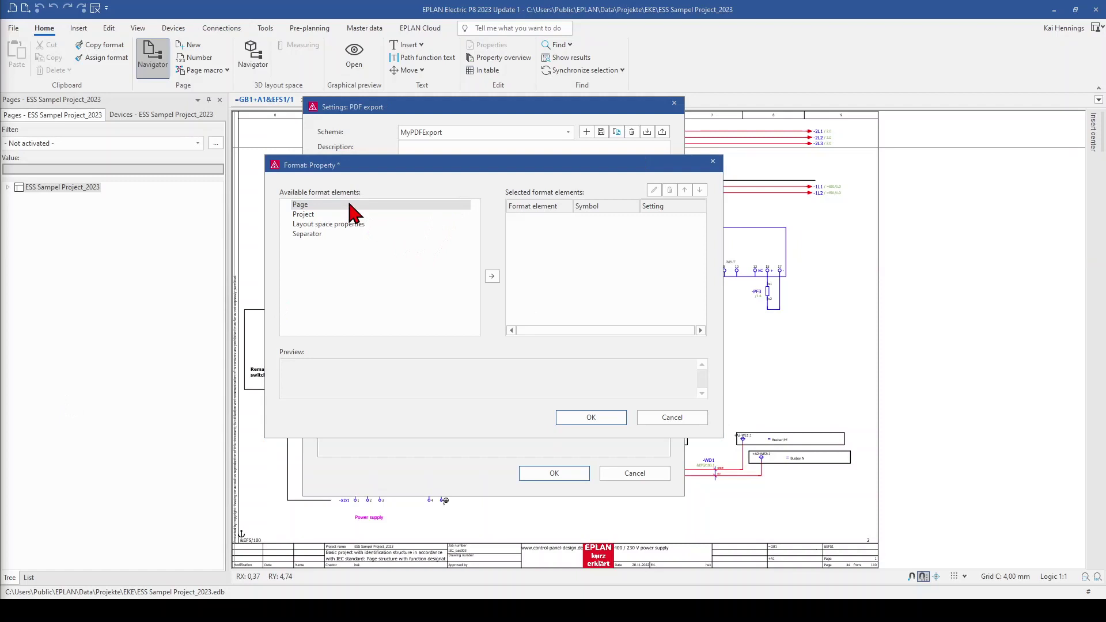
# Add <10000> Project name followed by an '_' separator to the file name format.
pyautogui.click(306, 214)
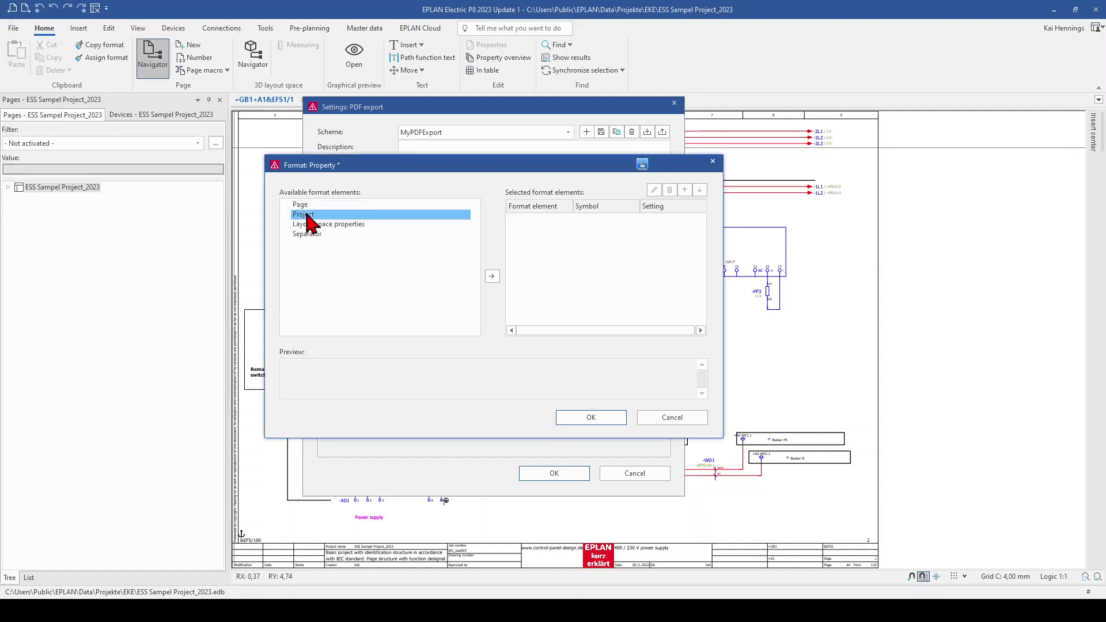
pyautogui.click(492, 277)
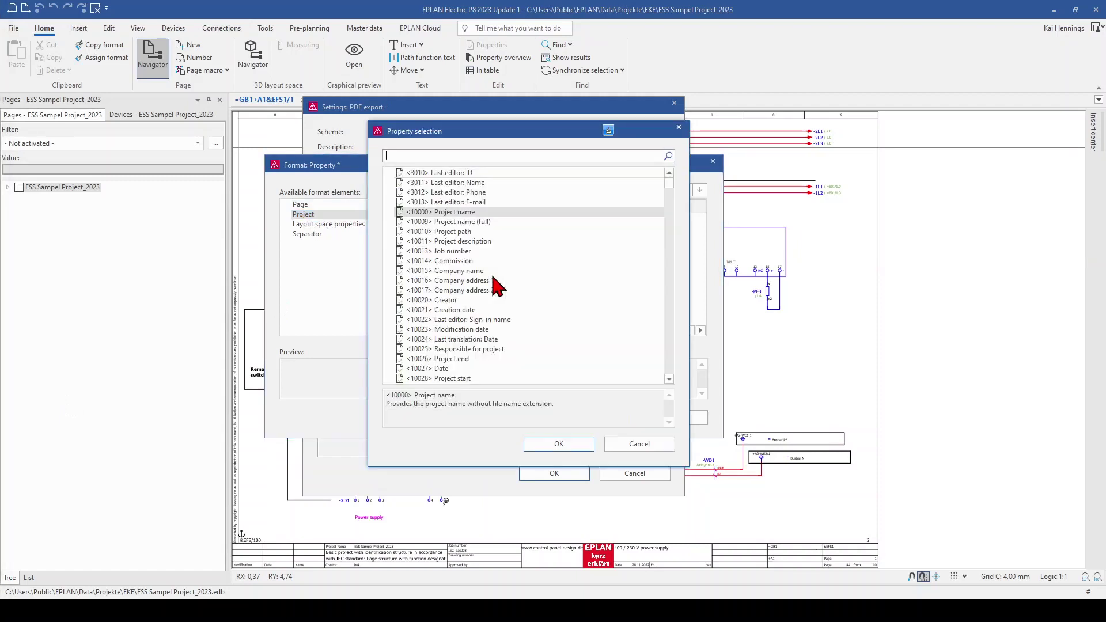
pyautogui.click(468, 213)
pyautogui.click(558, 444)
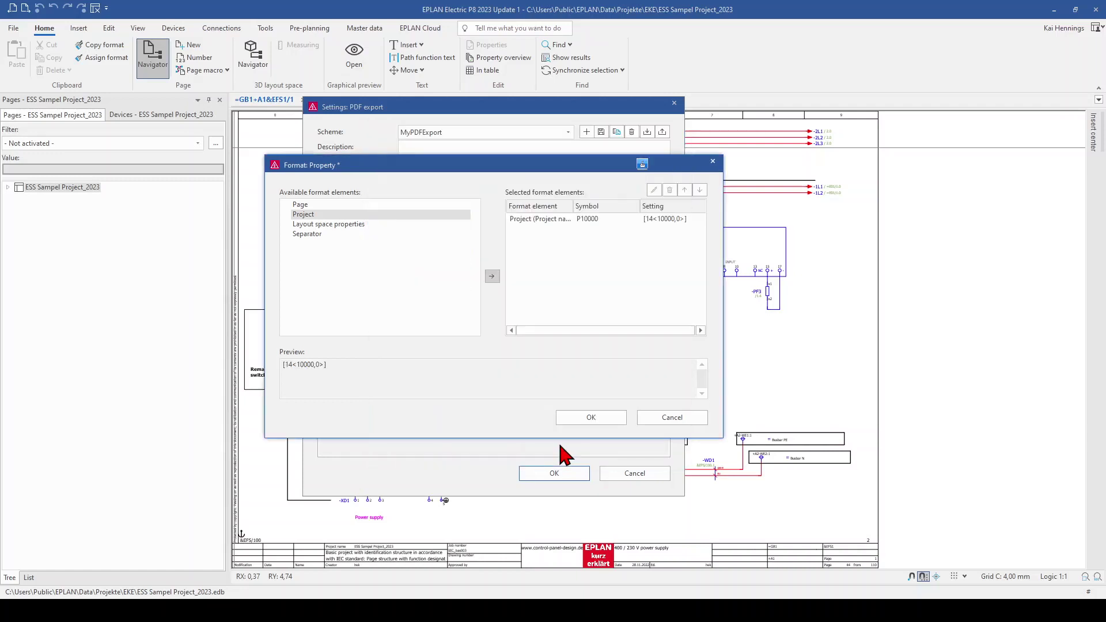
pyautogui.click(310, 234)
pyautogui.click(493, 277)
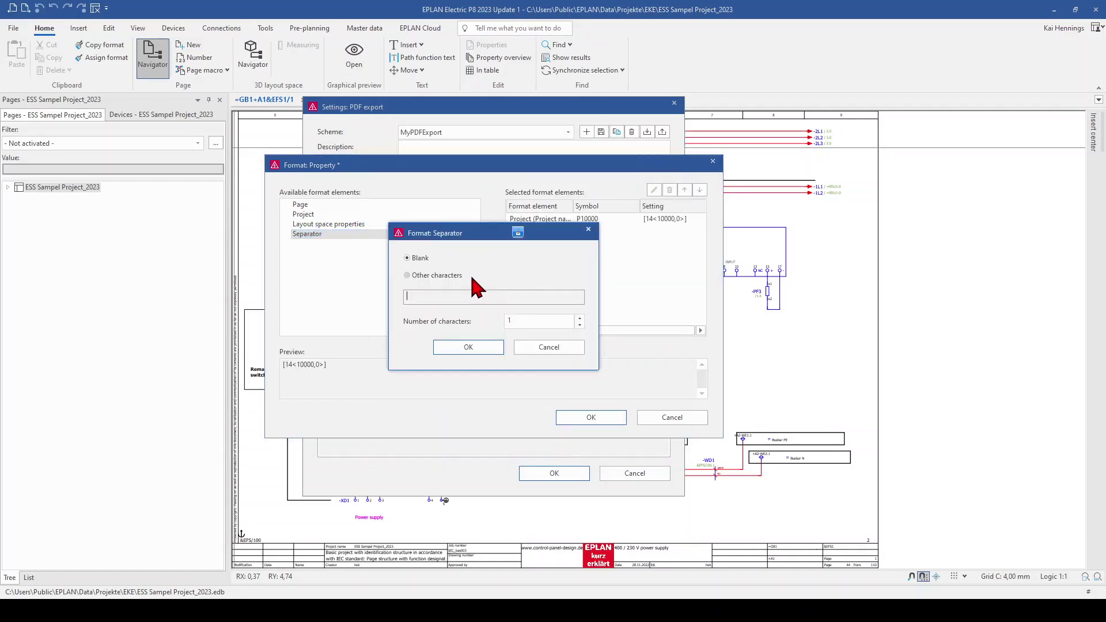
pyautogui.click(414, 278)
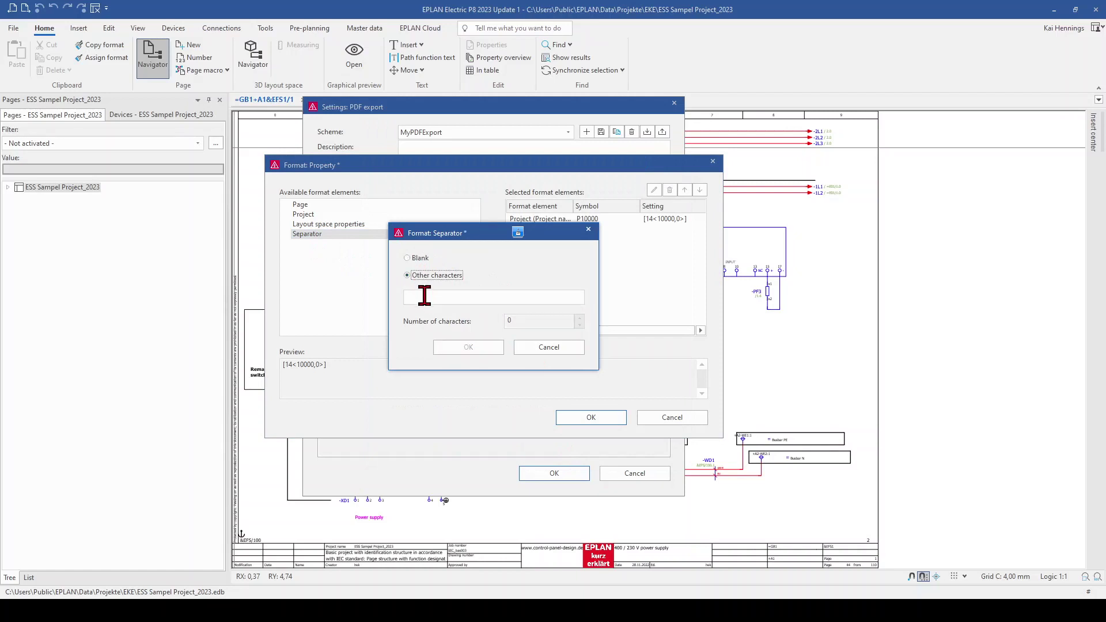
pyautogui.click(432, 296)
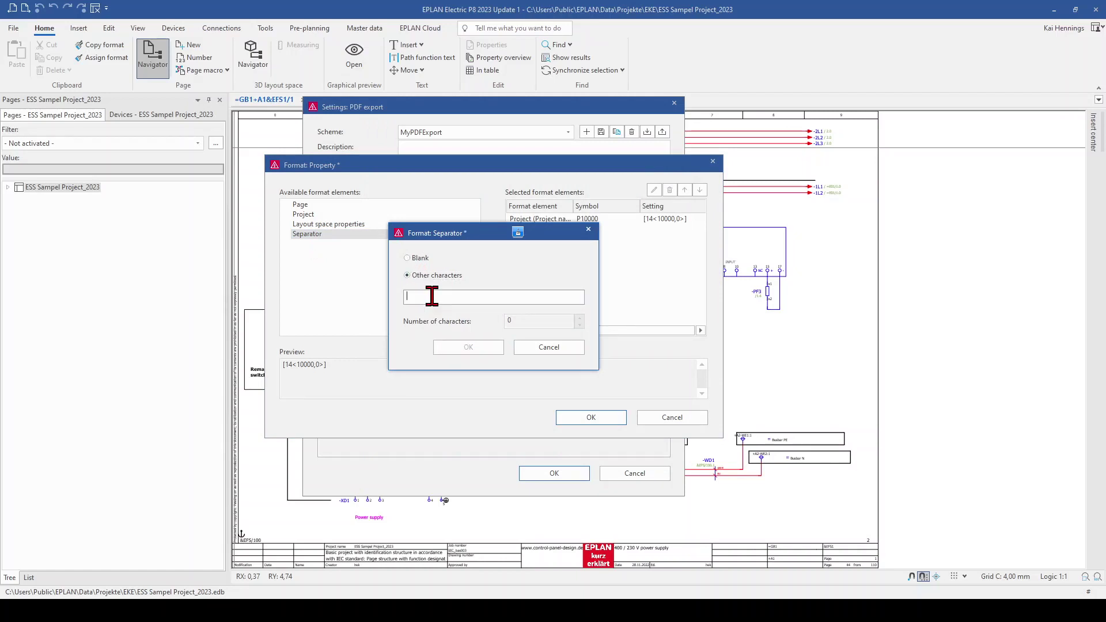
pyautogui.write('_')
pyautogui.click(474, 348)
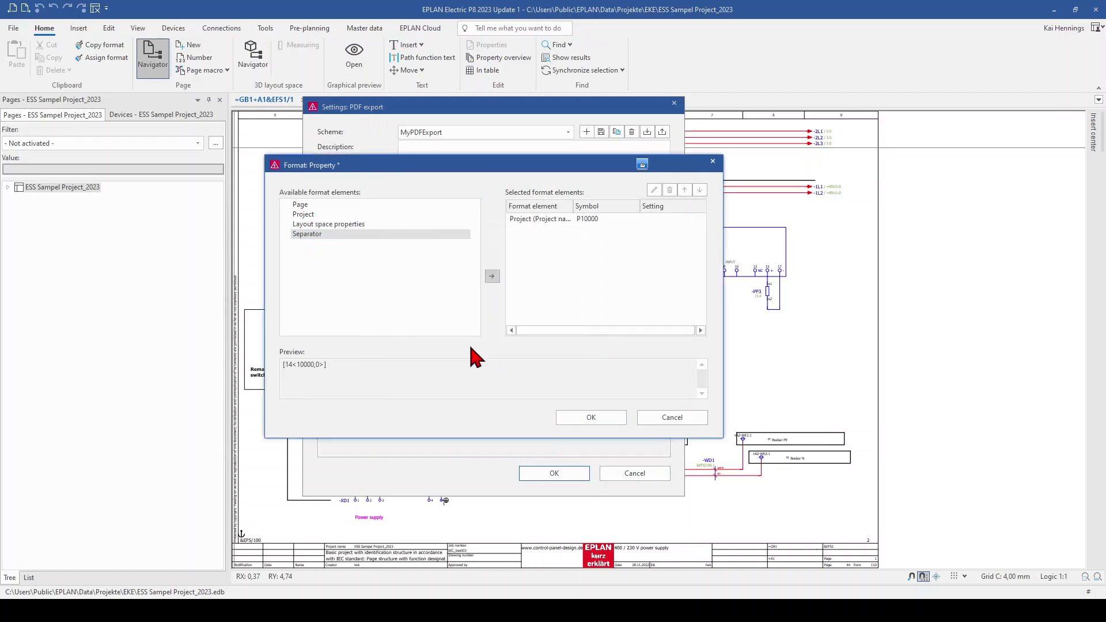
# Append the <10027> Date property and accept the file name format.
pyautogui.click(312, 216)
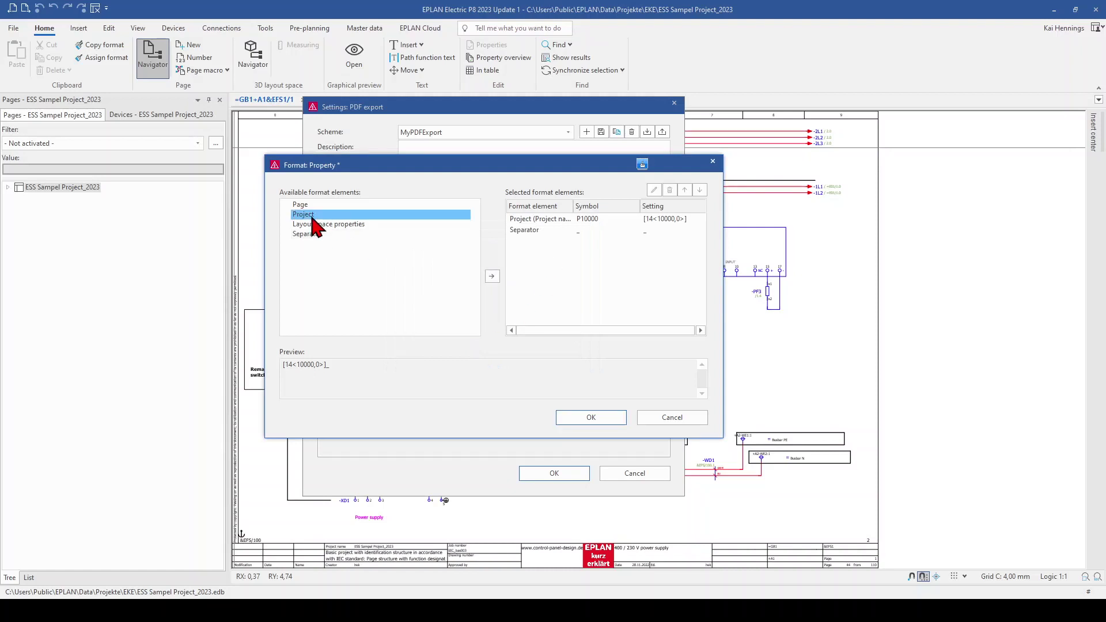
pyautogui.click(491, 276)
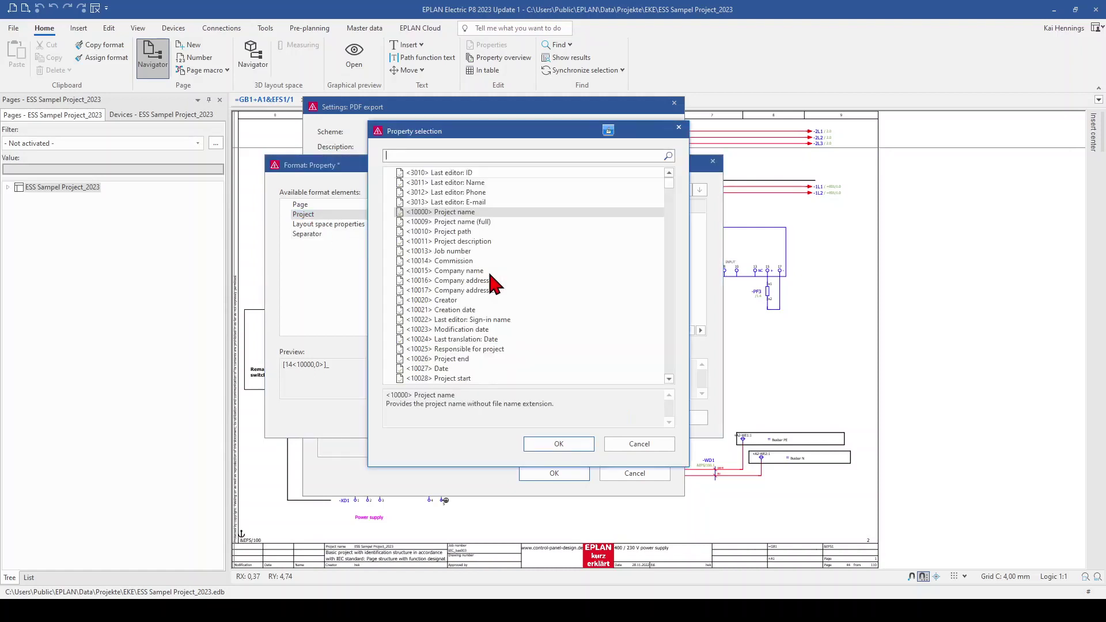
pyautogui.click(450, 369)
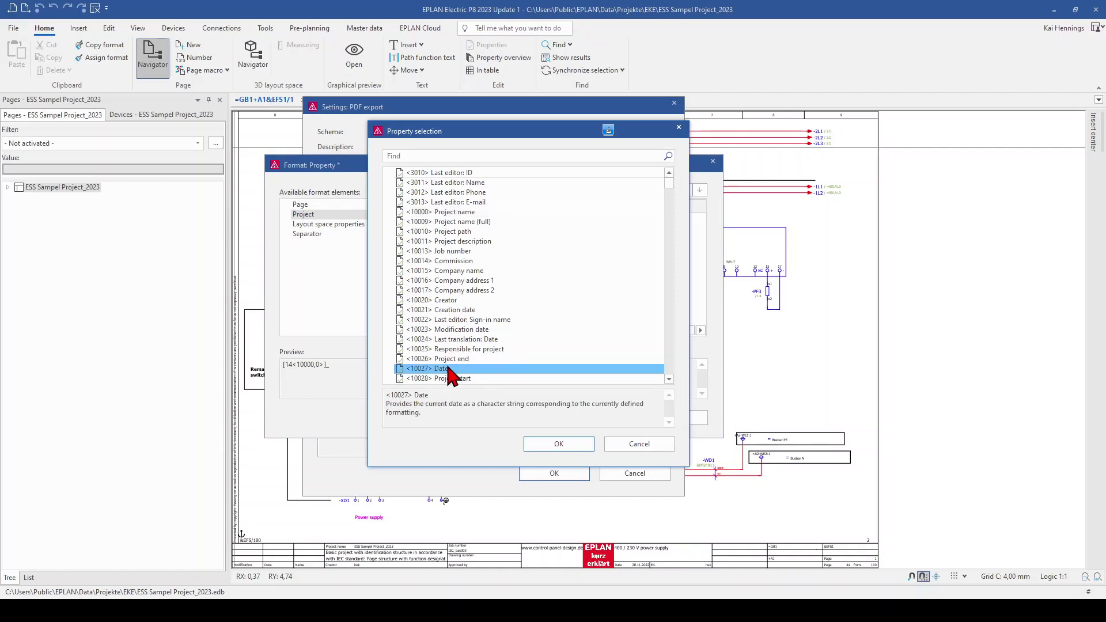
pyautogui.click(558, 444)
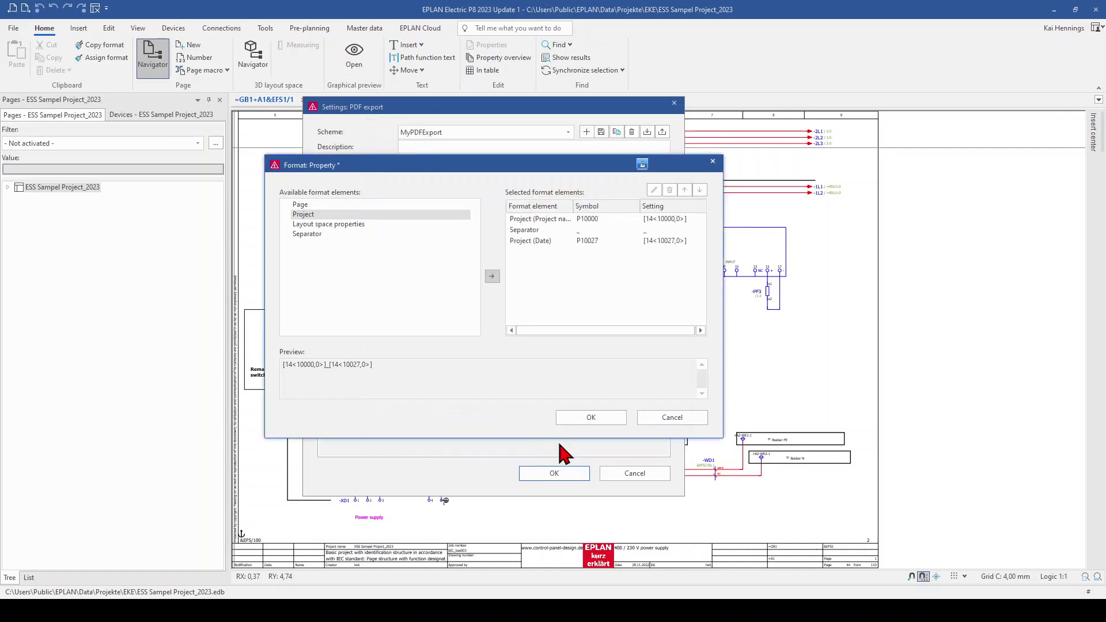
pyautogui.click(599, 416)
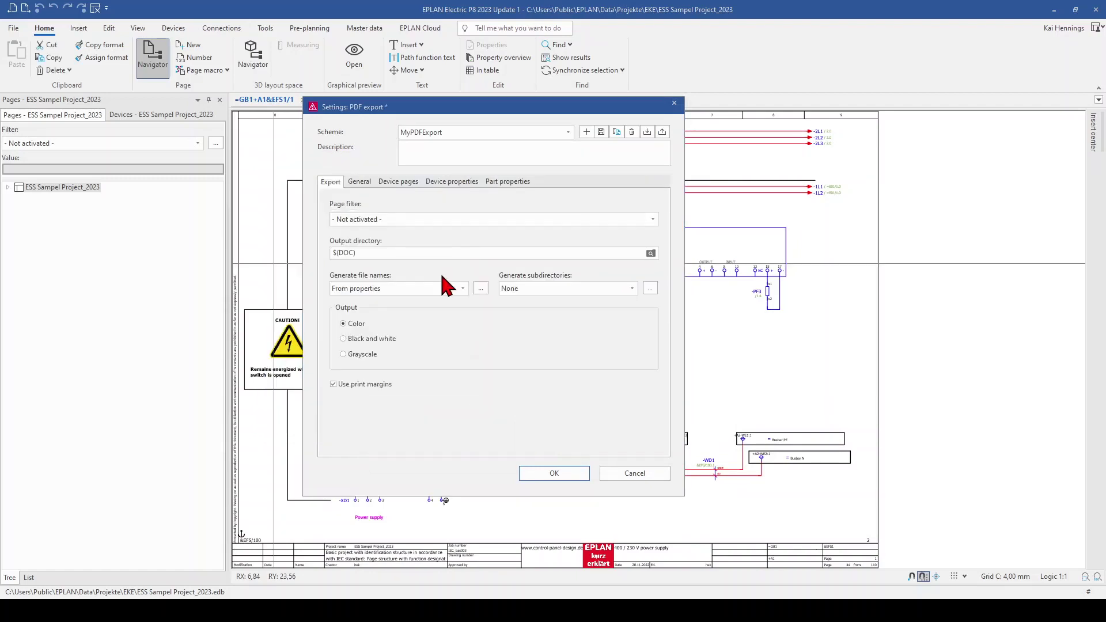
# Set the MyPDFExport Output option to Black and white.
pyautogui.click(344, 323)
pyautogui.click(344, 339)
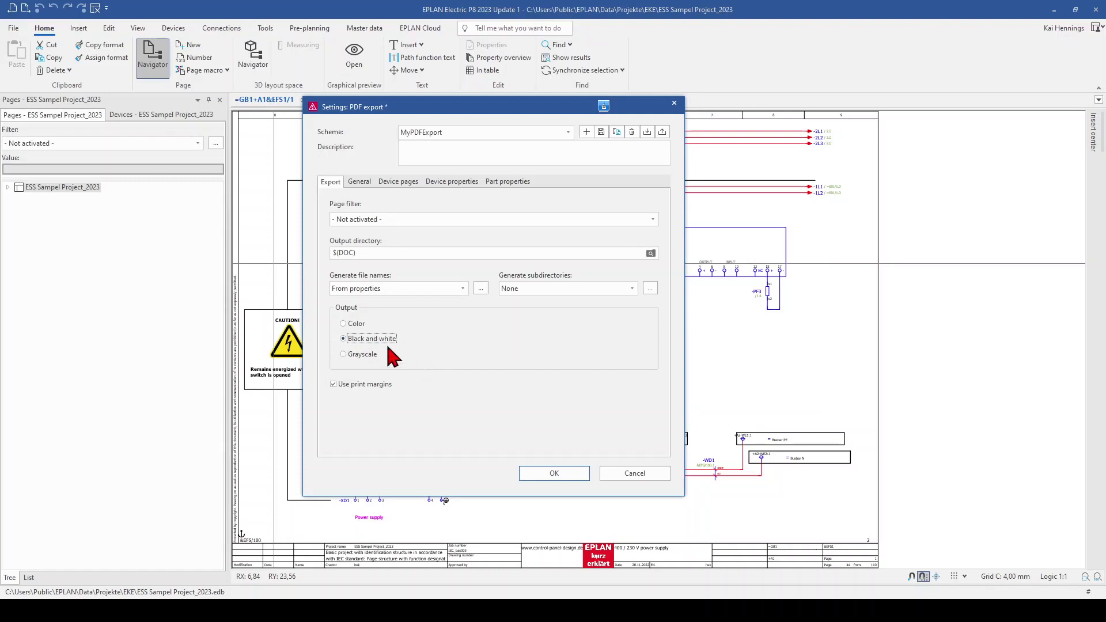
pyautogui.click(358, 182)
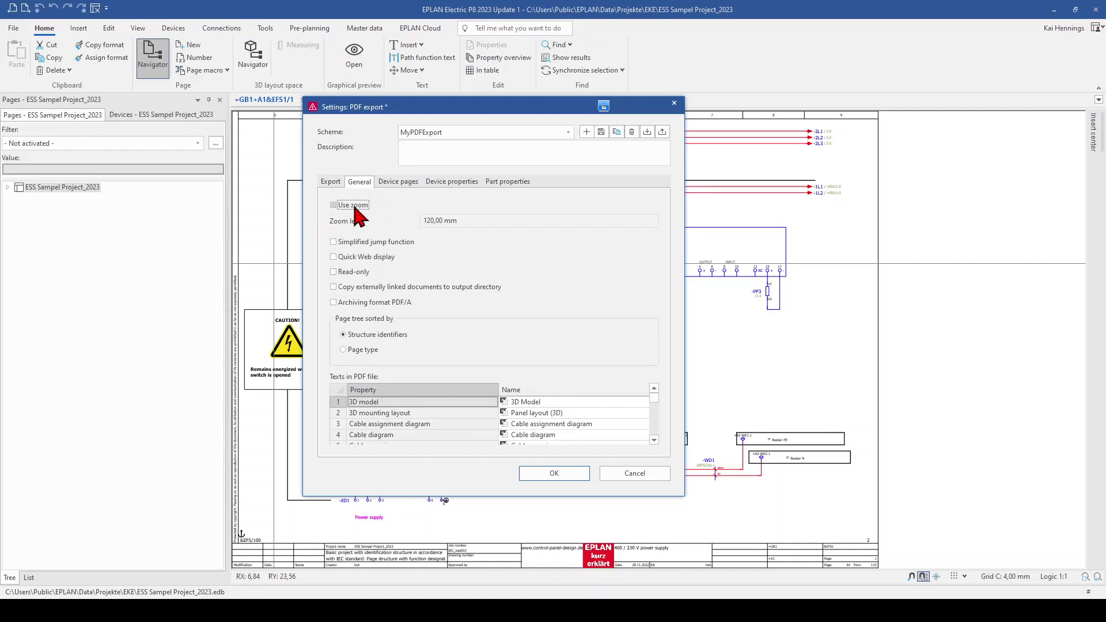
# Tick and then untick Use zoom in the General settings, leaving zoom disabled.
pyautogui.click(355, 209)
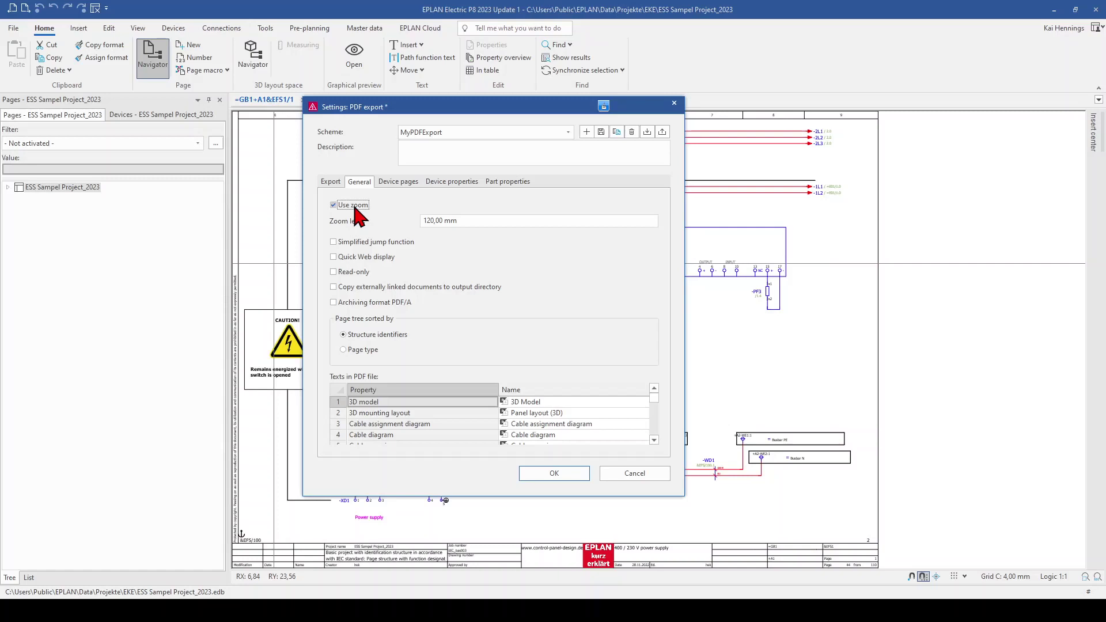
pyautogui.click(354, 205)
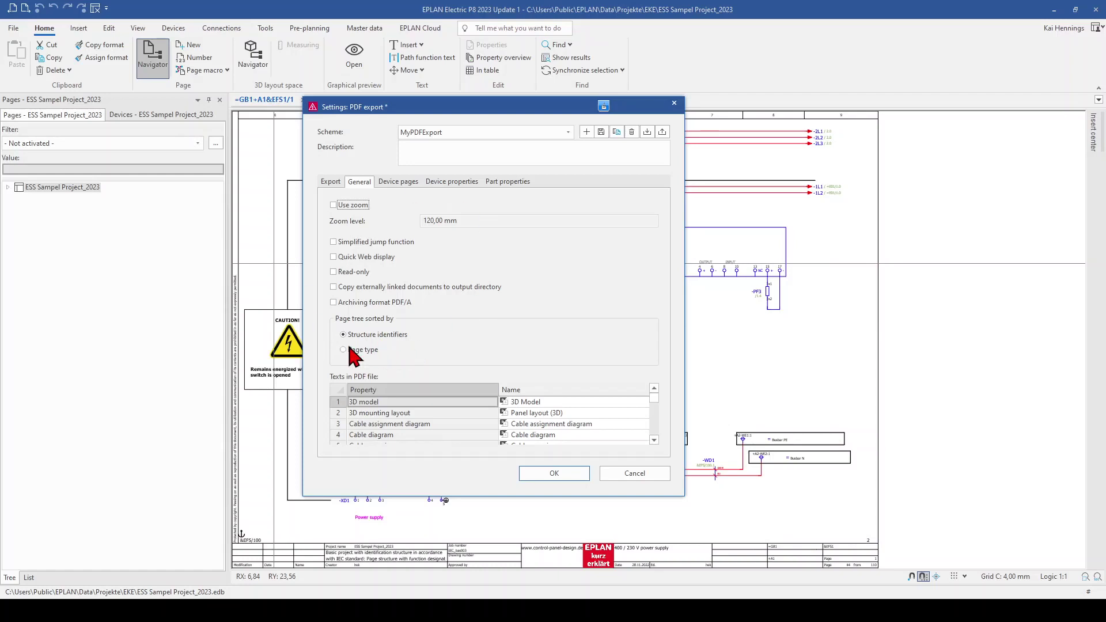
# Save the MyPDFExport scheme, confirm the settings and run the project PDF export.
pyautogui.click(600, 132)
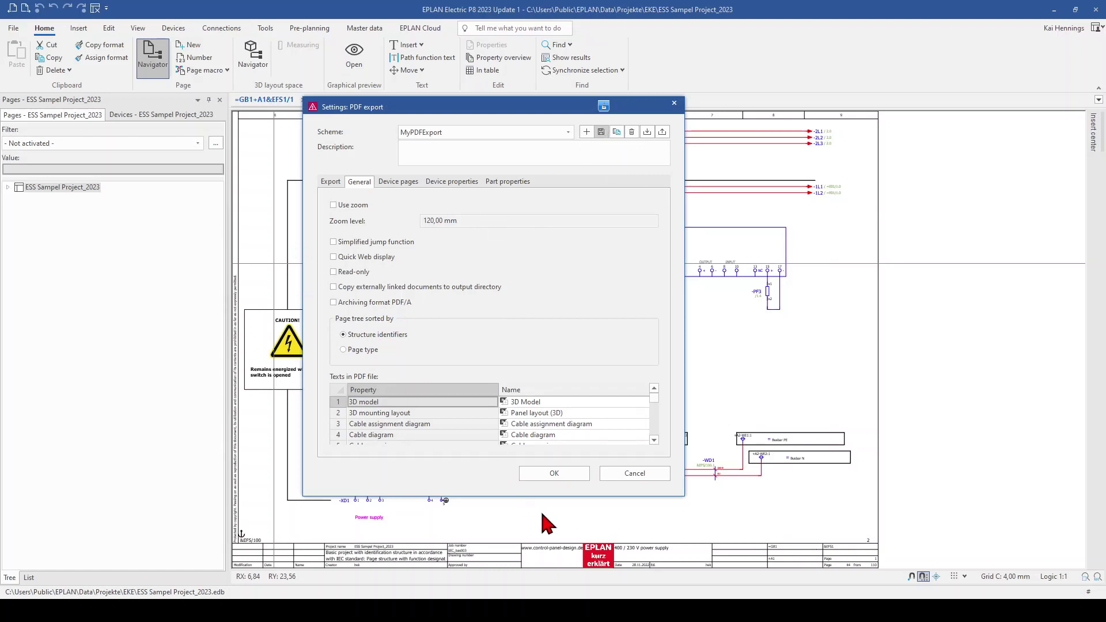
pyautogui.click(554, 473)
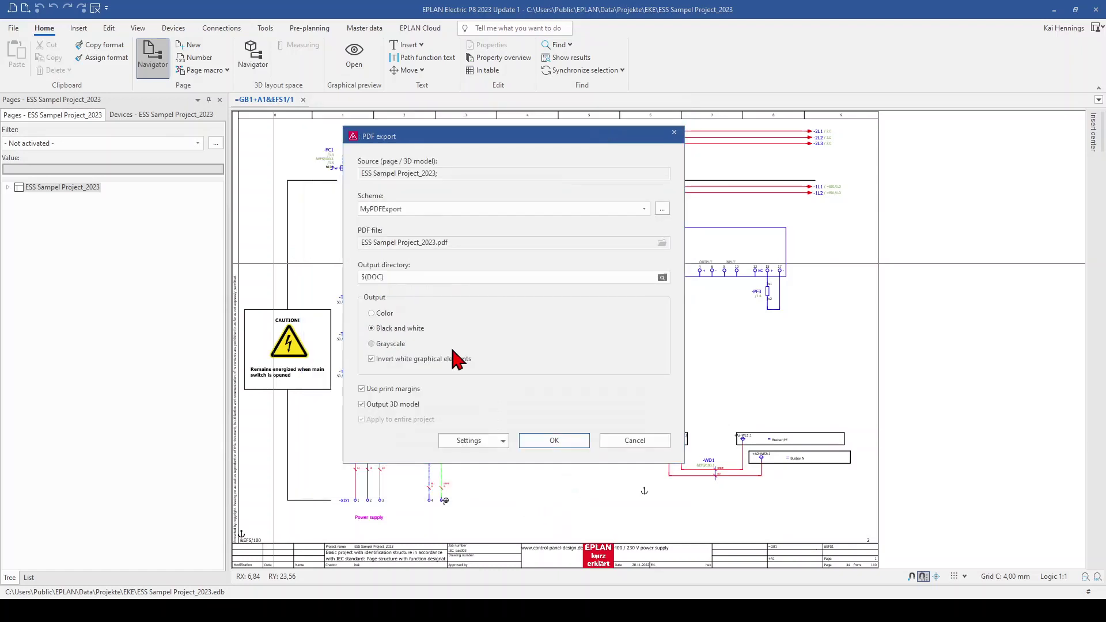
pyautogui.click(554, 441)
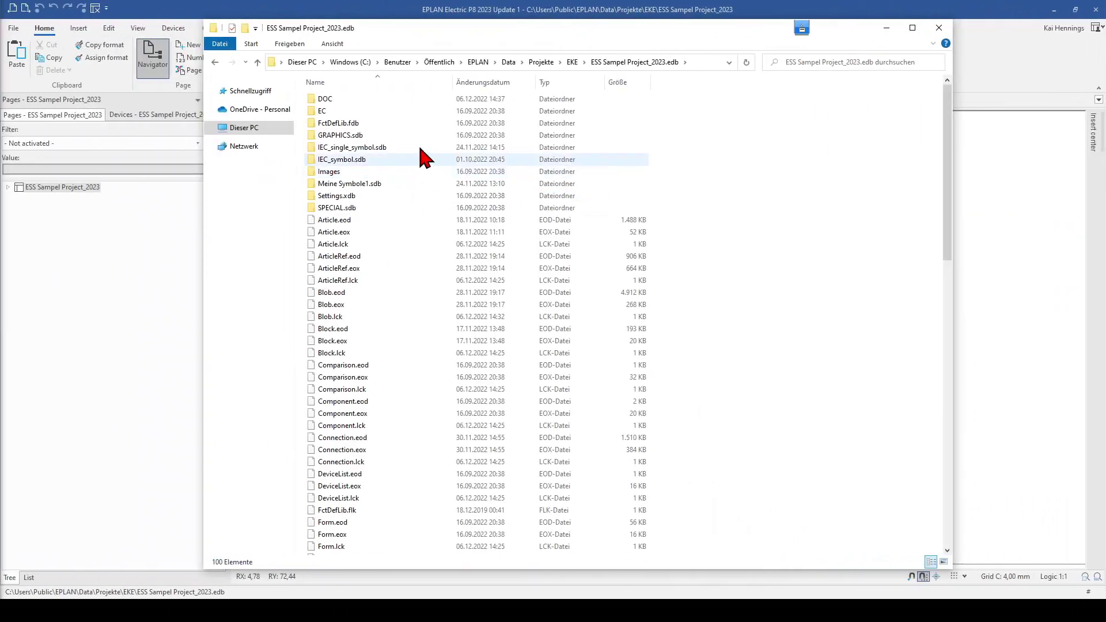
# Open ESS Sampel Project_2023_06.12.2022.pdf from the project's DOC folder.
pyautogui.click(323, 100)
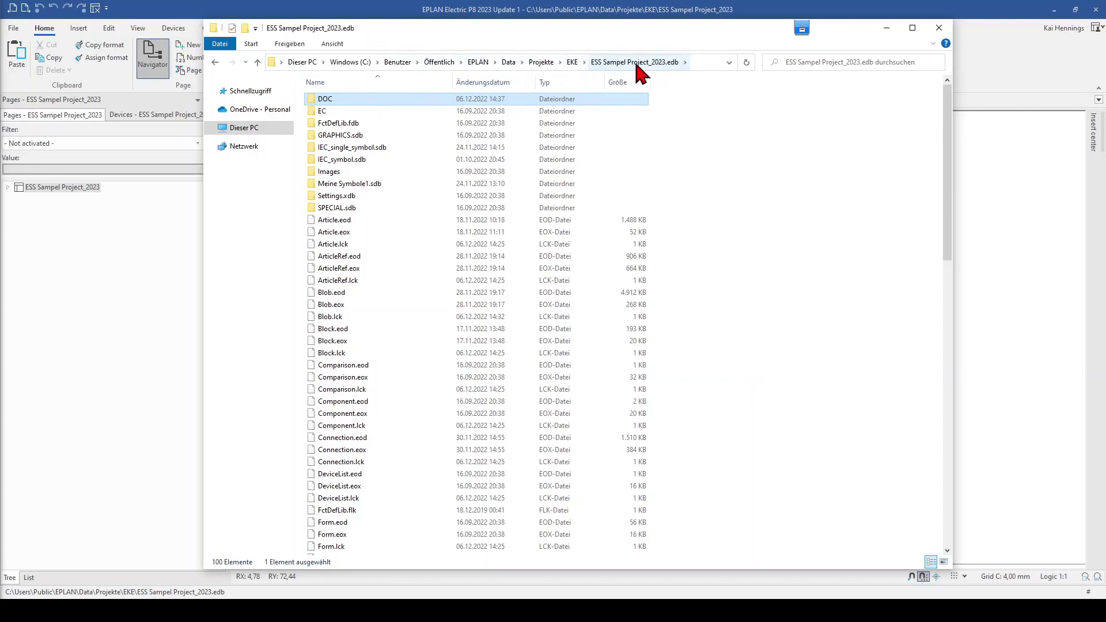
pyautogui.moveTo(340, 106)
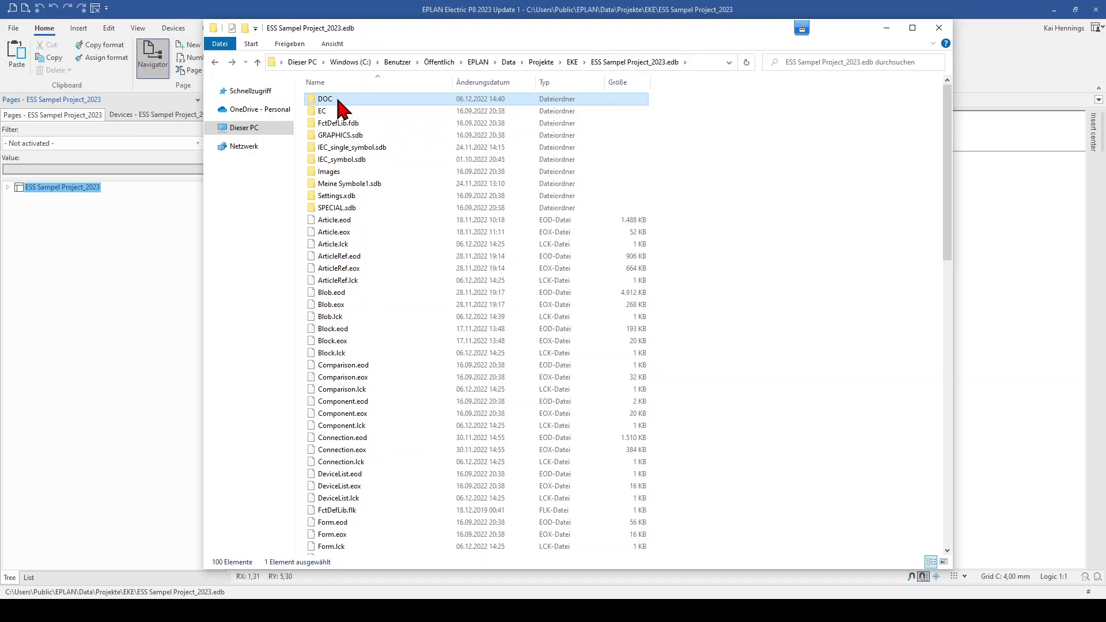
pyautogui.doubleClick(338, 100)
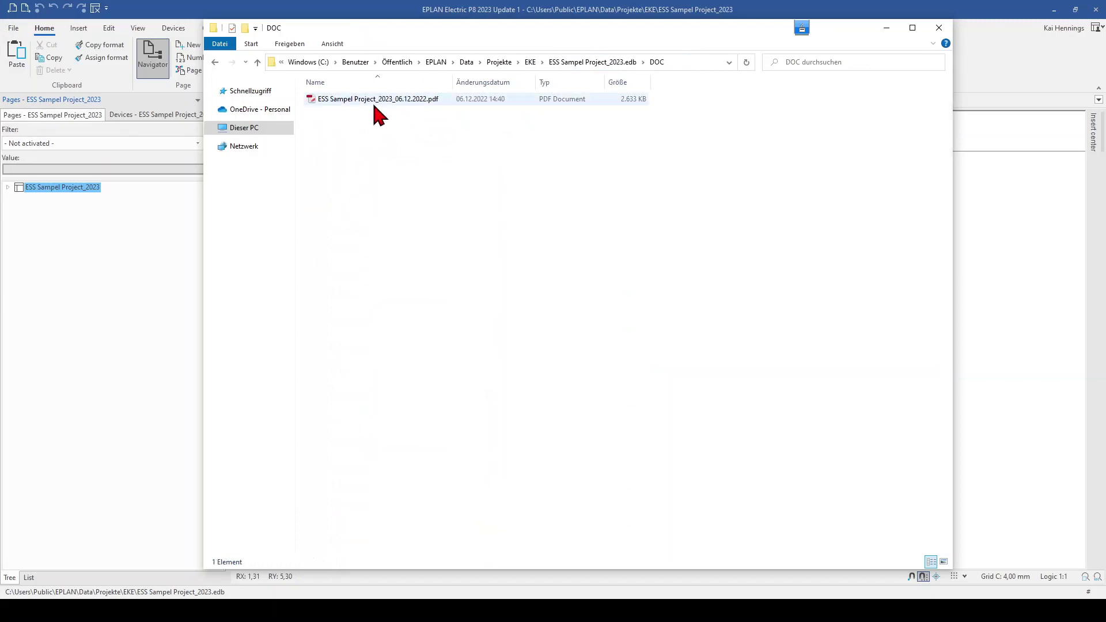
pyautogui.moveTo(379, 104)
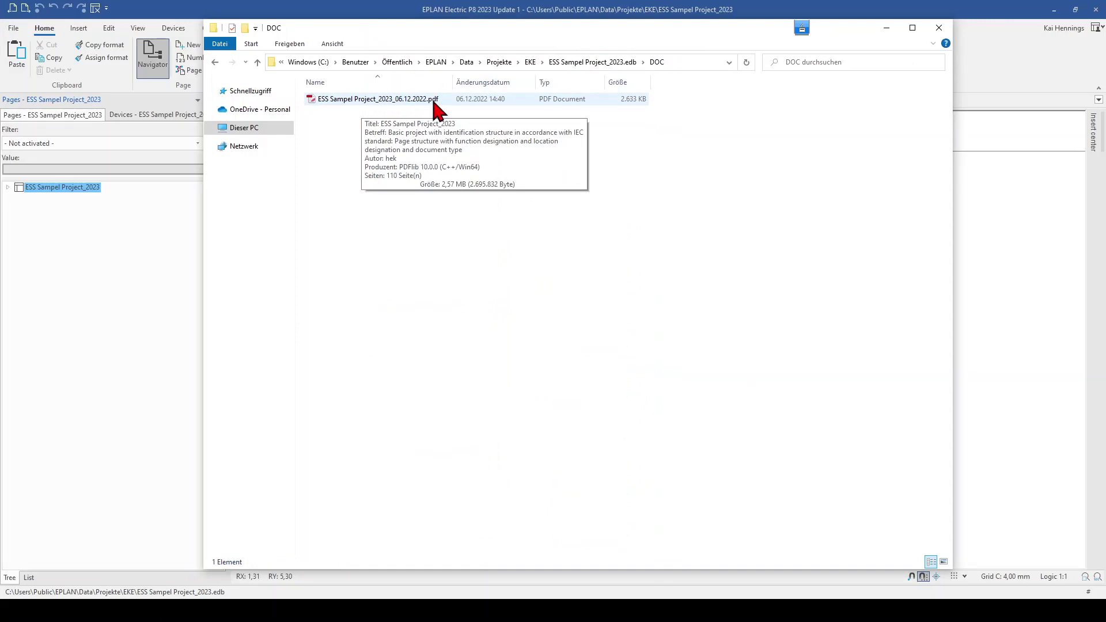
pyautogui.doubleClick(383, 99)
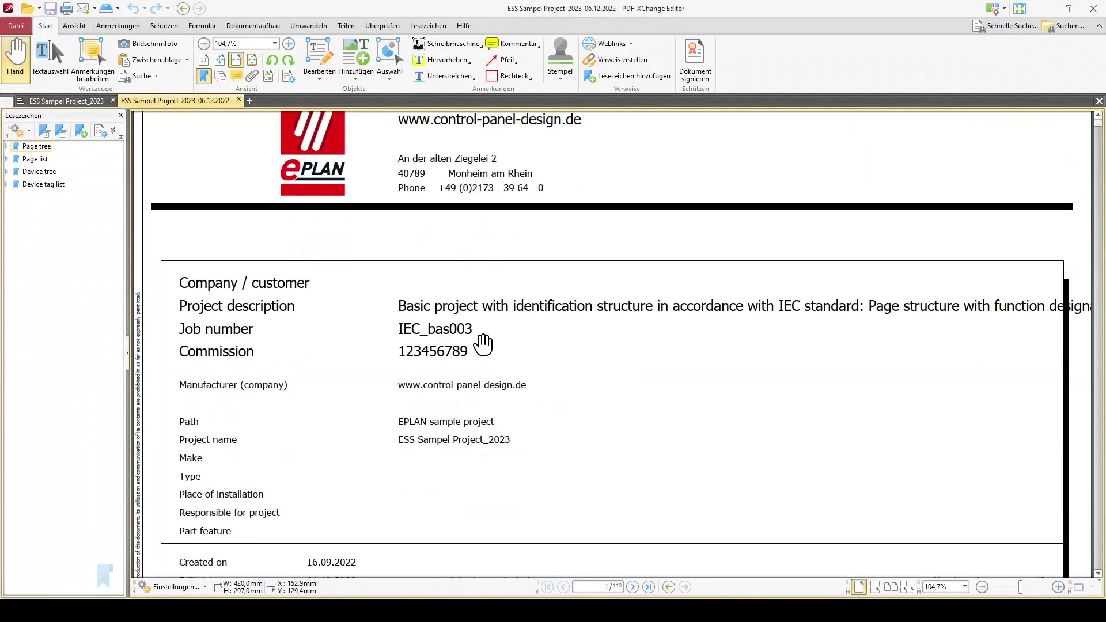
# Zoom out, jump to the Parts list, then scroll on to the page 20 panel layout.
pyautogui.keyDown('ctrl'); pyautogui.scroll(-2, 484, 339); pyautogui.keyUp('ctrl')
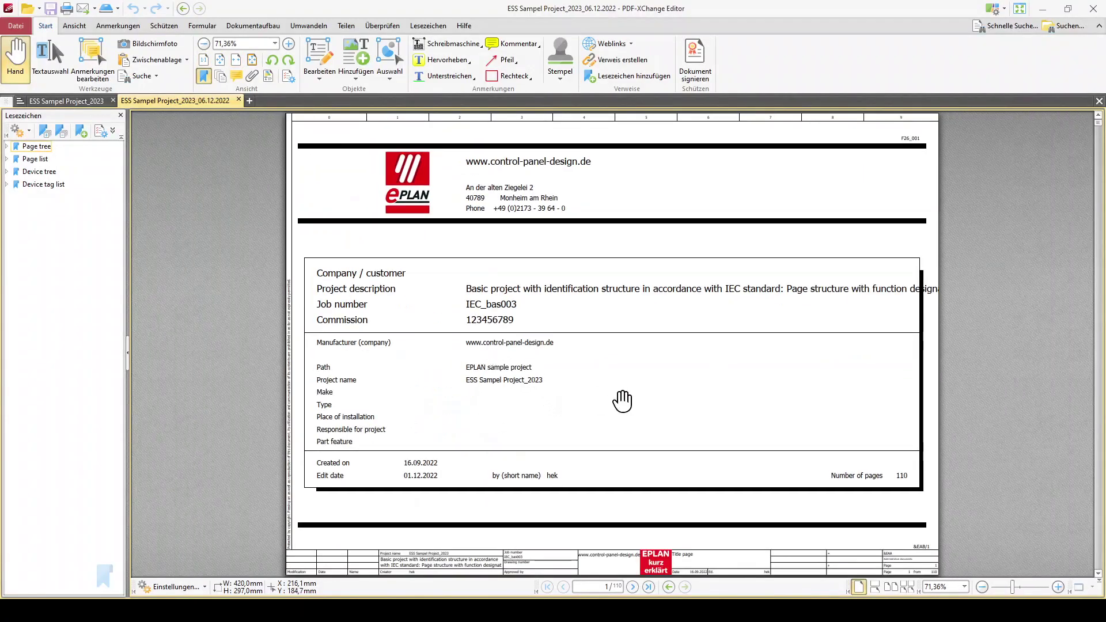
pyautogui.click(622, 400)
pyautogui.scroll(-6, 622, 400)
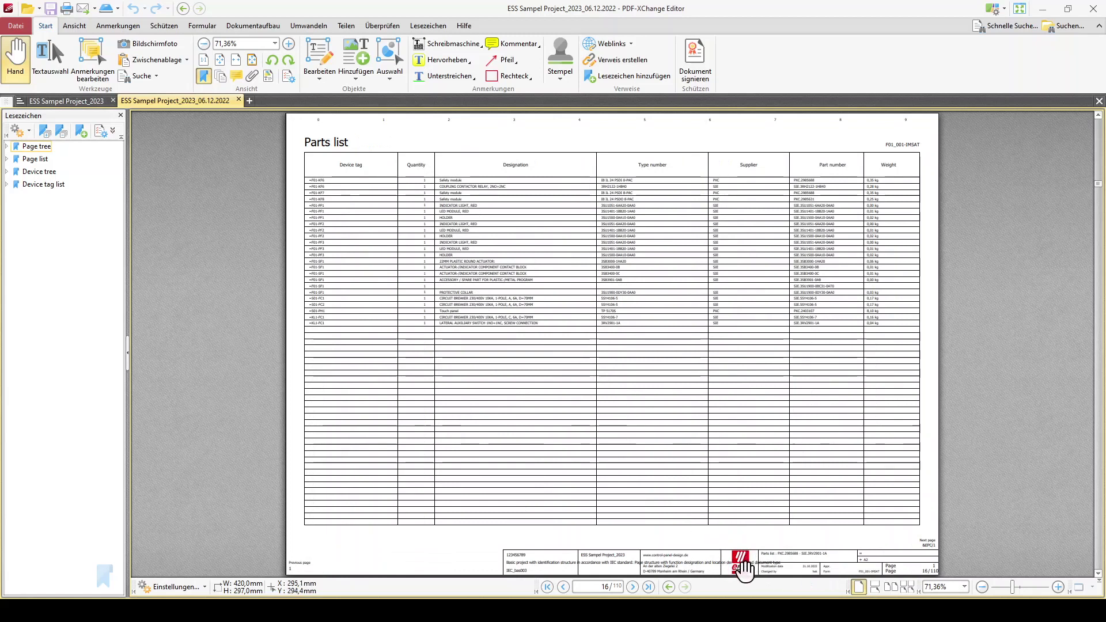
pyautogui.scroll(-5, 461, 372)
pyautogui.scroll(2, 459, 370)
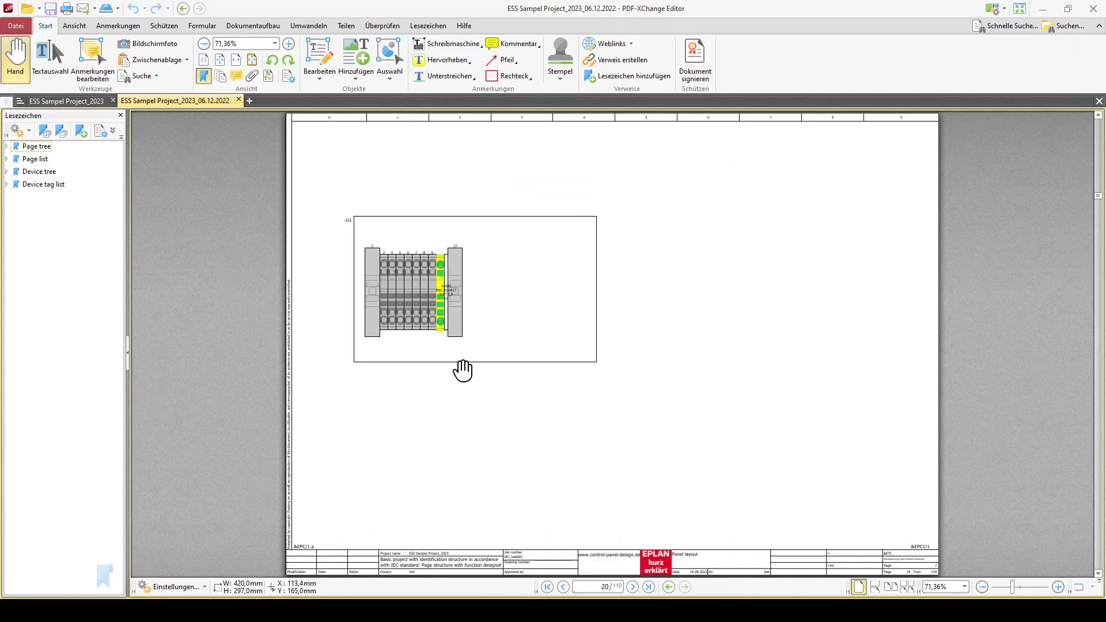